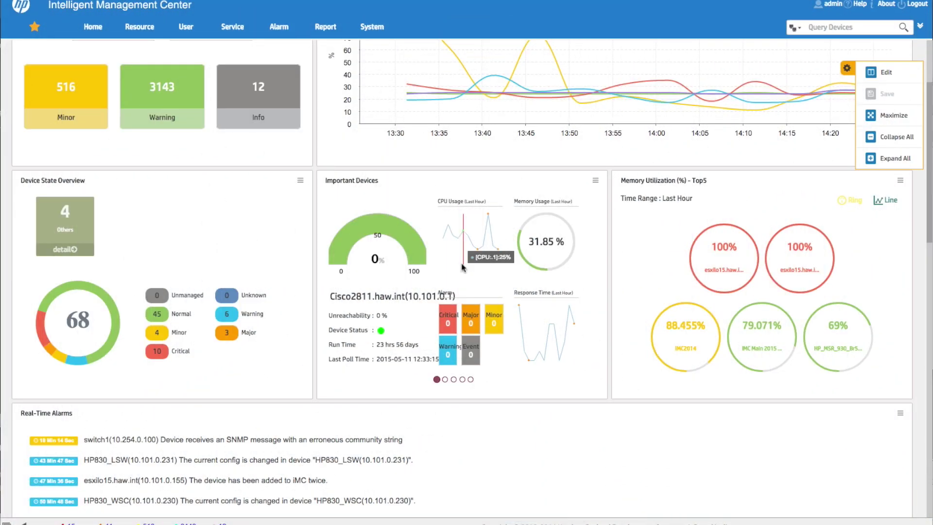
Scroll the Hot Page dashboard back up to the top.
{"action": "scroll", "coordinate": [411, 301], "scroll_direction": "up", "scroll_amount": 1}
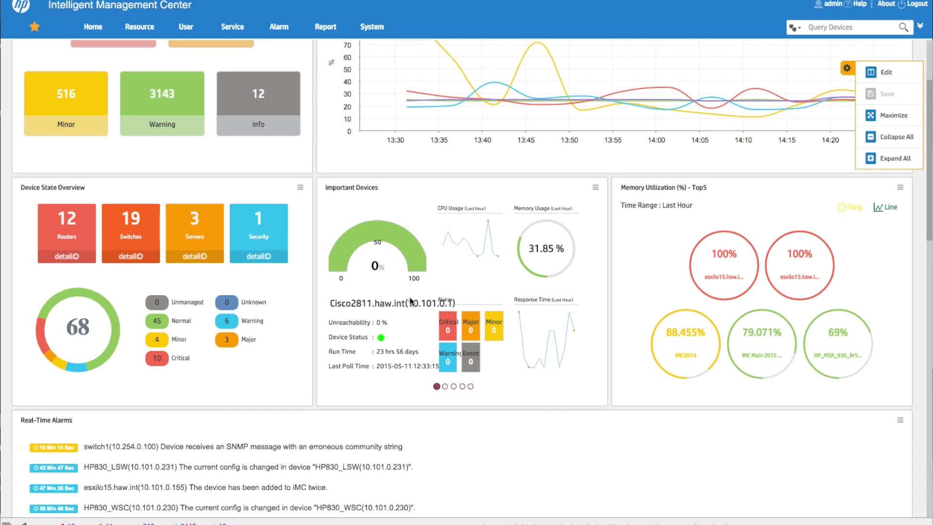
{"action": "scroll", "coordinate": [410, 301], "scroll_direction": "up", "scroll_amount": 3}
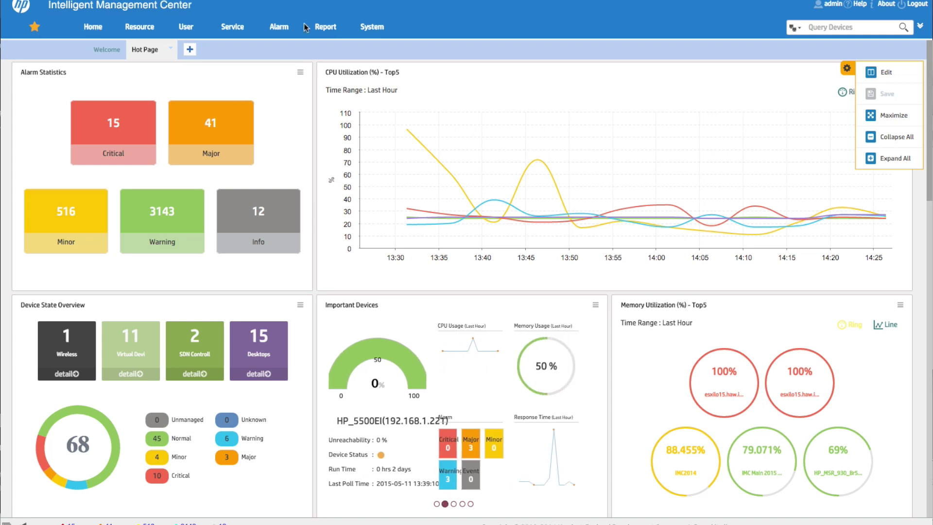
Load the System management page and go to its Device Model list.
{"action": "left_click", "coordinate": [371, 29]}
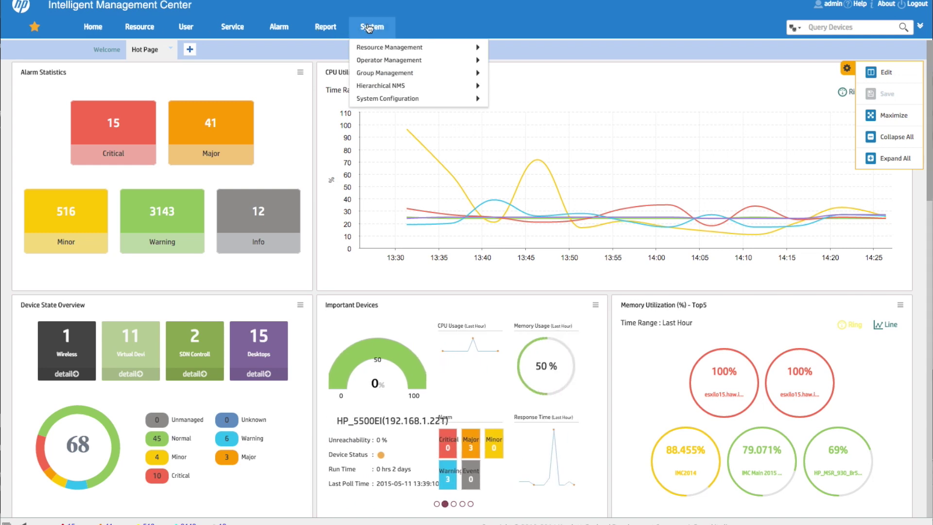
{"action": "mouse_move", "coordinate": [377, 47]}
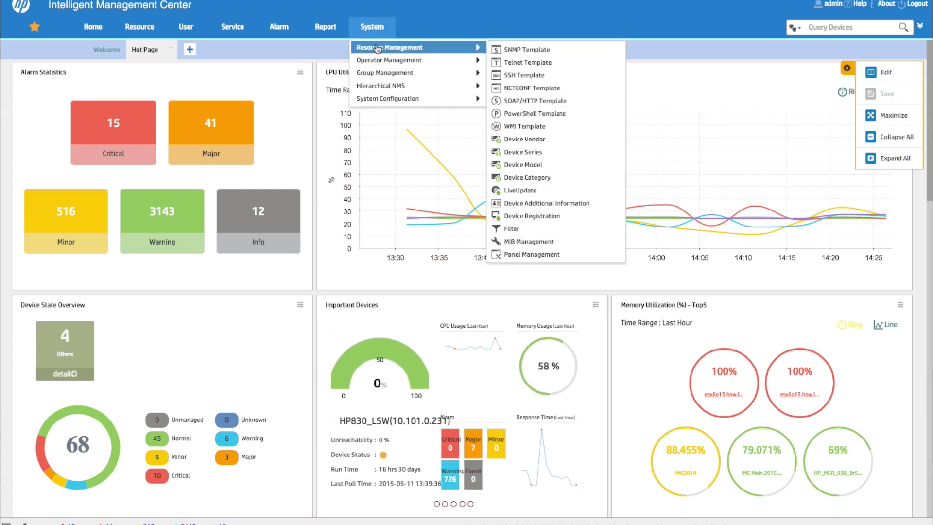
{"action": "left_click", "coordinate": [377, 32]}
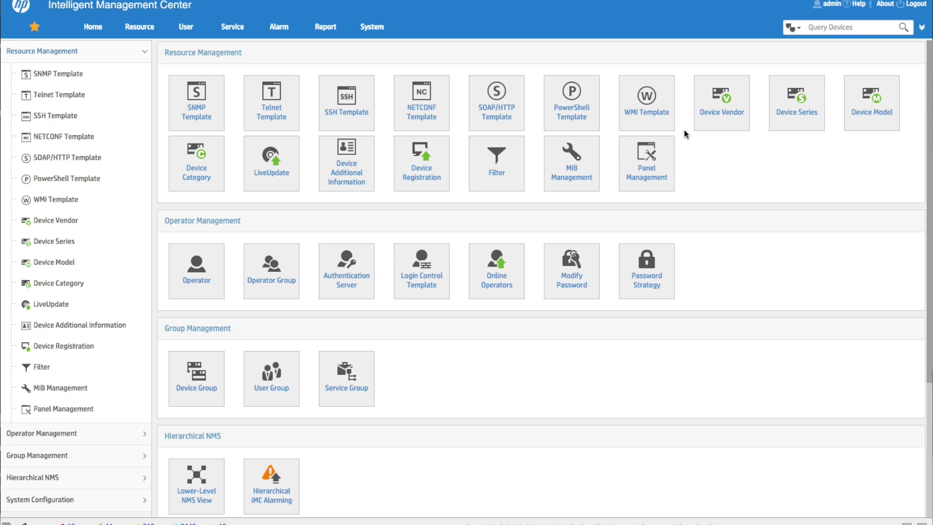
{"action": "mouse_move", "coordinate": [683, 124]}
{"action": "left_mouse_down"}
{"action": "mouse_move", "coordinate": [606, 89]}
{"action": "mouse_move", "coordinate": [366, 102]}
{"action": "mouse_move", "coordinate": [174, 89]}
{"action": "left_mouse_up"}
{"action": "left_click", "coordinate": [873, 117]}
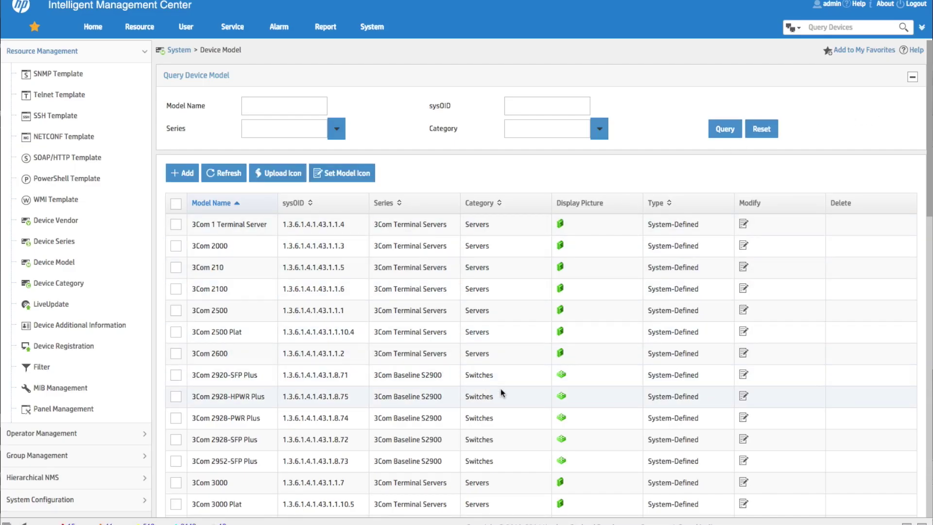
Scroll to the Device Model pager, highlight the 6923-model total, and return to the top.
{"action": "scroll", "coordinate": [502, 393], "scroll_direction": "down", "scroll_amount": 2}
{"action": "scroll", "coordinate": [502, 392], "scroll_direction": "down", "scroll_amount": 8}
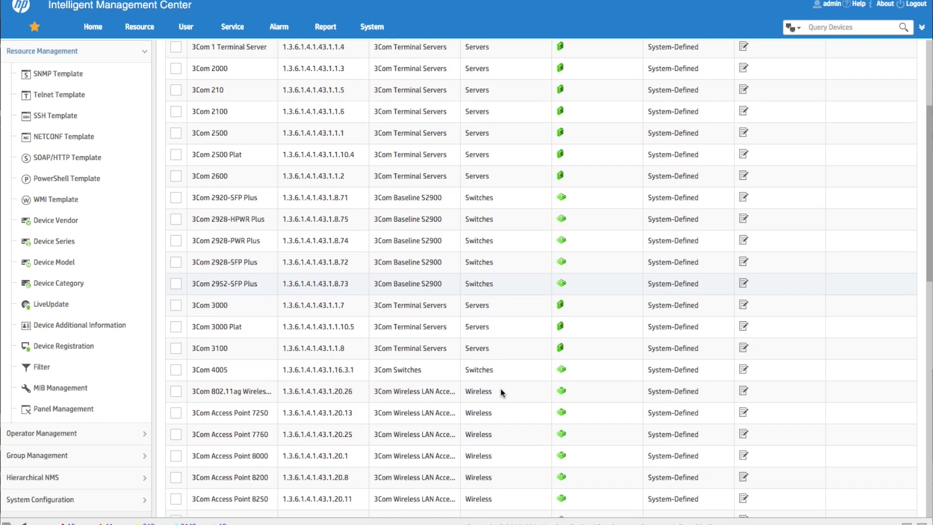
{"action": "scroll", "coordinate": [501, 389], "scroll_direction": "down", "scroll_amount": 9}
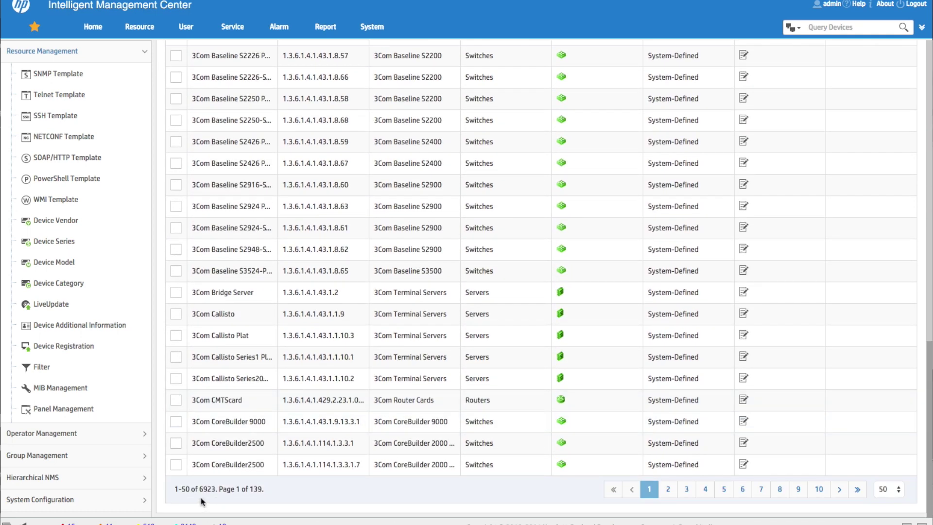
{"action": "left_click_drag", "start_coordinate": [196, 490], "coordinate": [218, 489]}
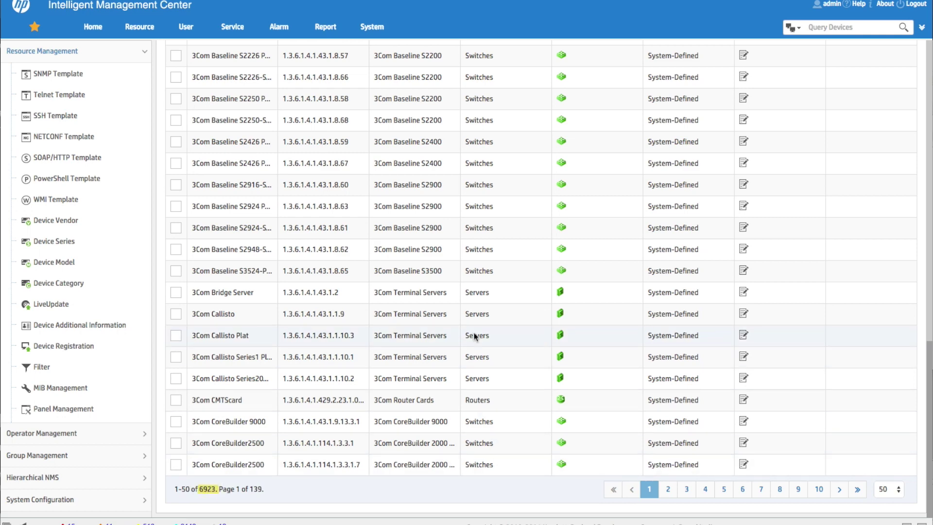
{"action": "scroll", "coordinate": [474, 332], "scroll_direction": "up", "scroll_amount": 10}
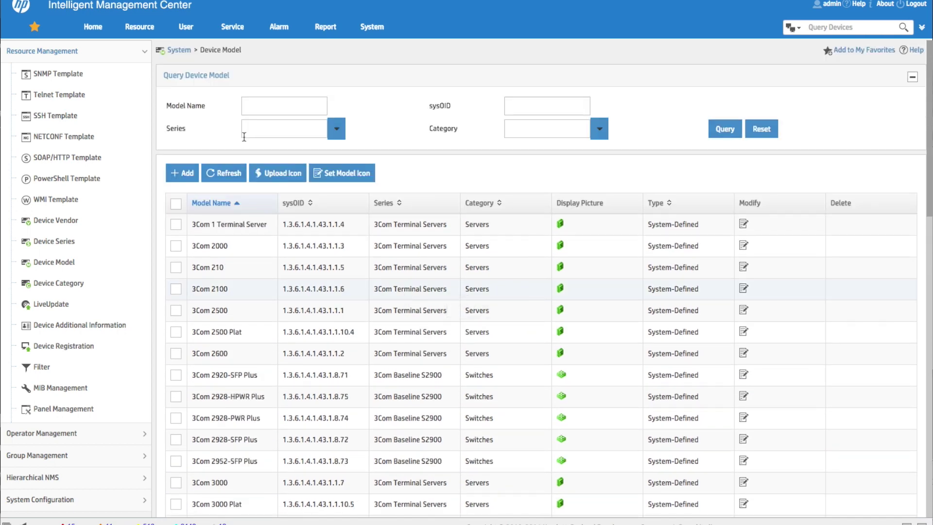
Search device models by name for 6509, then for 7708.
{"action": "left_click", "coordinate": [266, 106]}
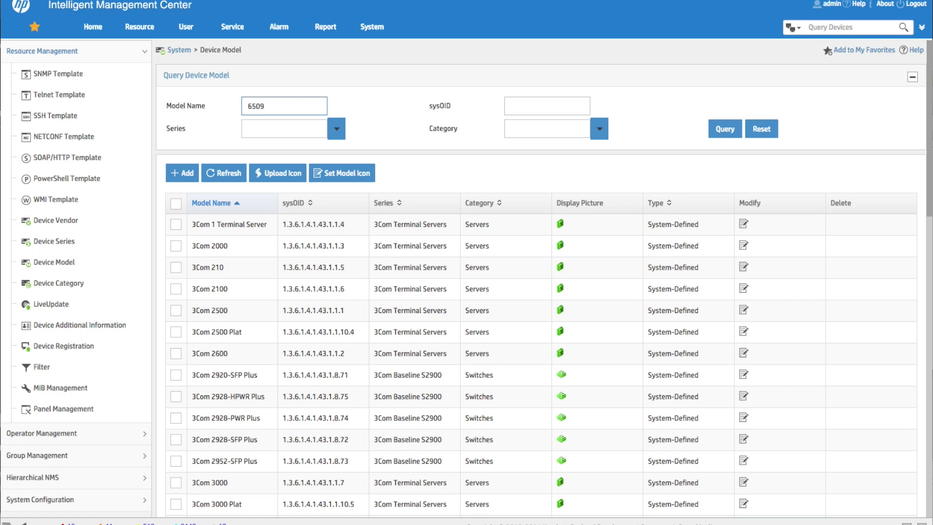
{"action": "type", "text": "6509"}
{"action": "left_click", "coordinate": [719, 133]}
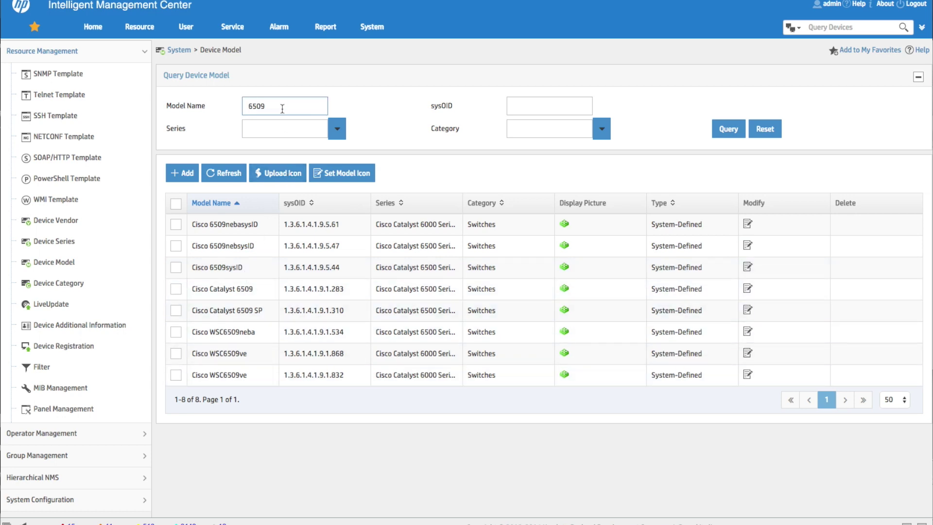
{"action": "left_click_drag", "start_coordinate": [281, 106], "coordinate": [220, 109]}
{"action": "type", "text": "7708"}
{"action": "left_click", "coordinate": [729, 136]}
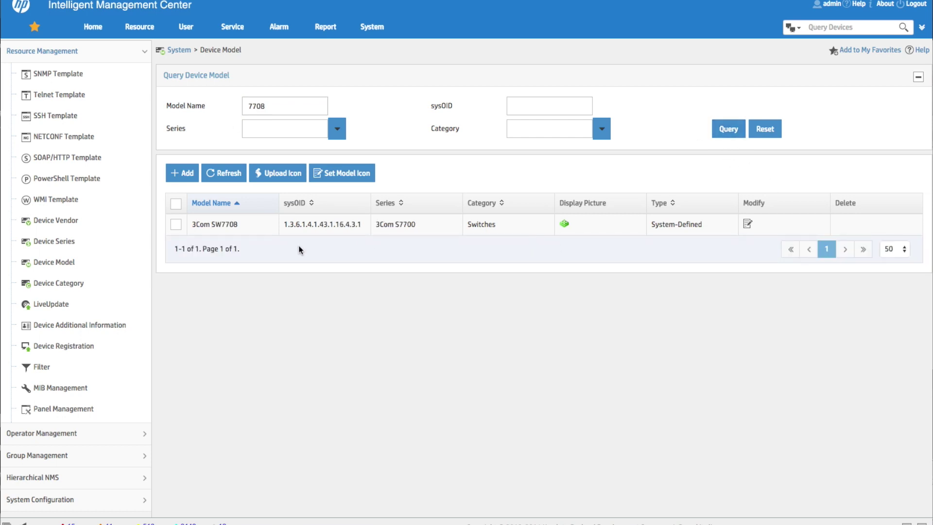
Search models for Nexus and then 29, then return to the System overview.
{"action": "left_click_drag", "start_coordinate": [274, 107], "coordinate": [233, 101]}
{"action": "left_click", "coordinate": [727, 130]}
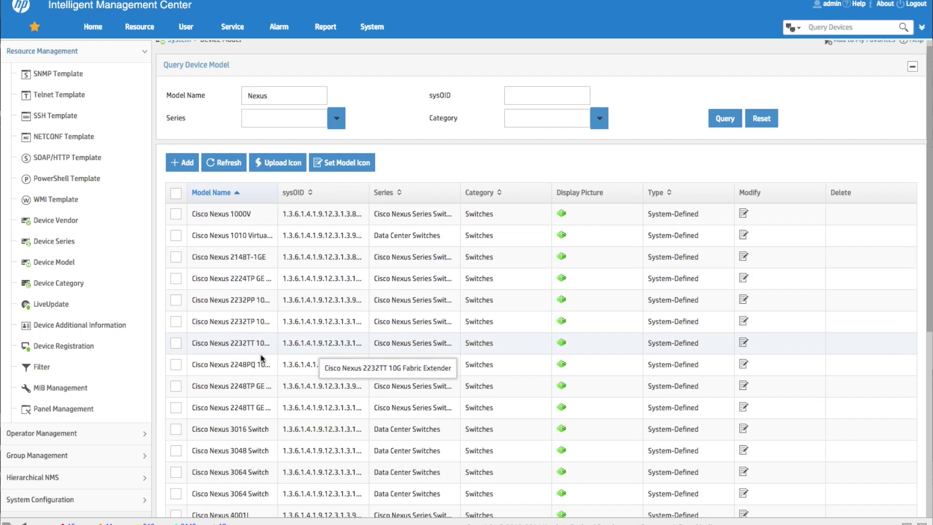
{"action": "scroll", "coordinate": [262, 359], "scroll_direction": "down", "scroll_amount": 2}
{"action": "scroll", "coordinate": [262, 359], "scroll_direction": "down", "scroll_amount": 5}
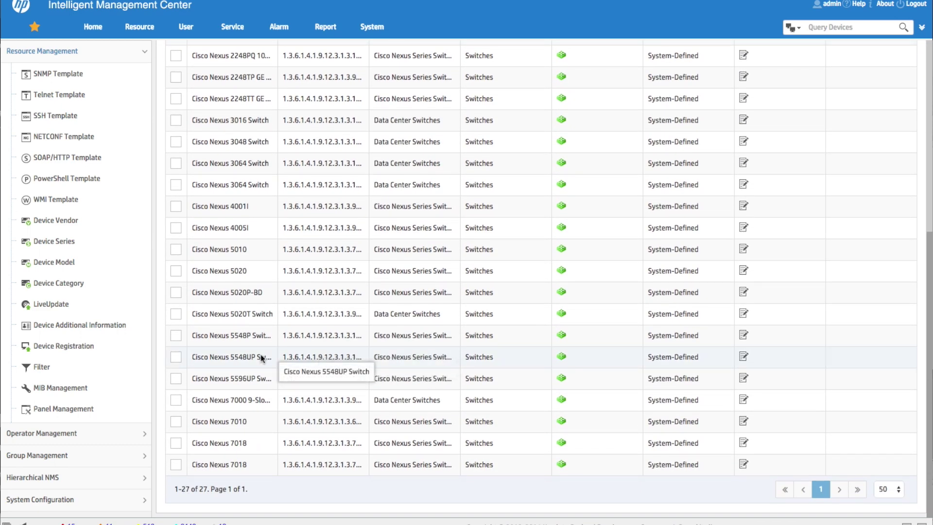
{"action": "scroll", "coordinate": [262, 359], "scroll_direction": "up", "scroll_amount": 7}
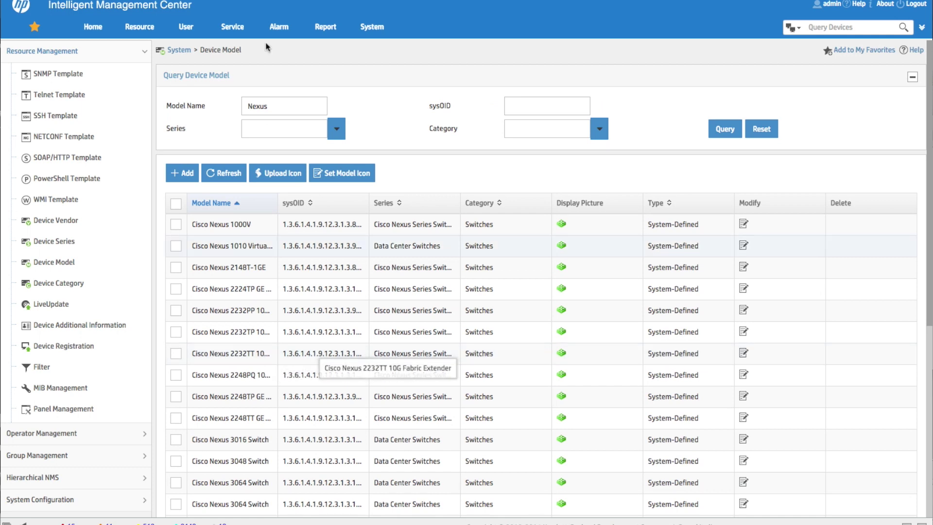
{"action": "left_click_drag", "start_coordinate": [252, 109], "coordinate": [229, 109]}
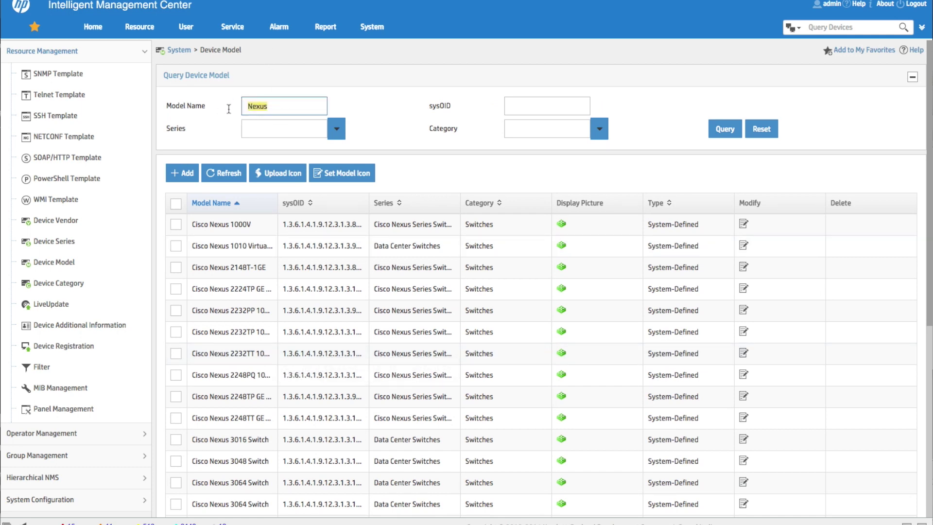
{"action": "type", "text": "29"}
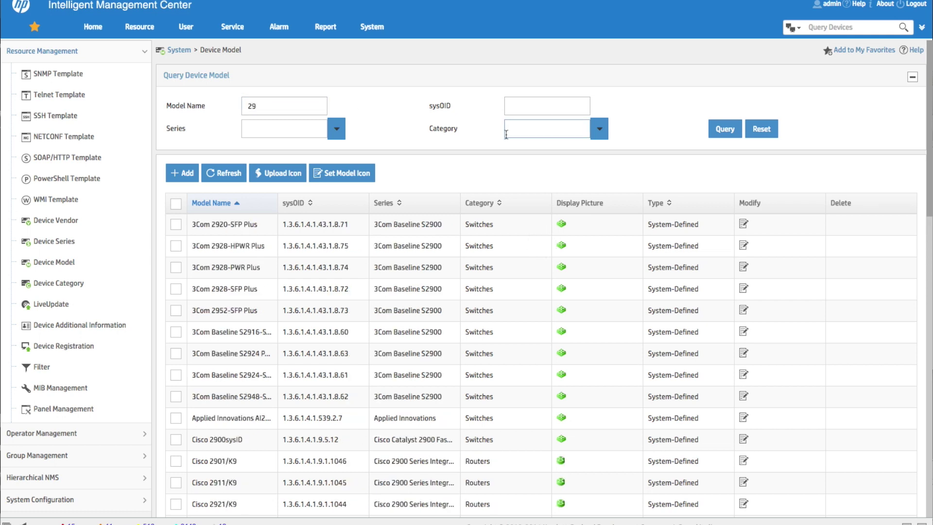
{"action": "scroll", "coordinate": [312, 340], "scroll_direction": "down", "scroll_amount": 2}
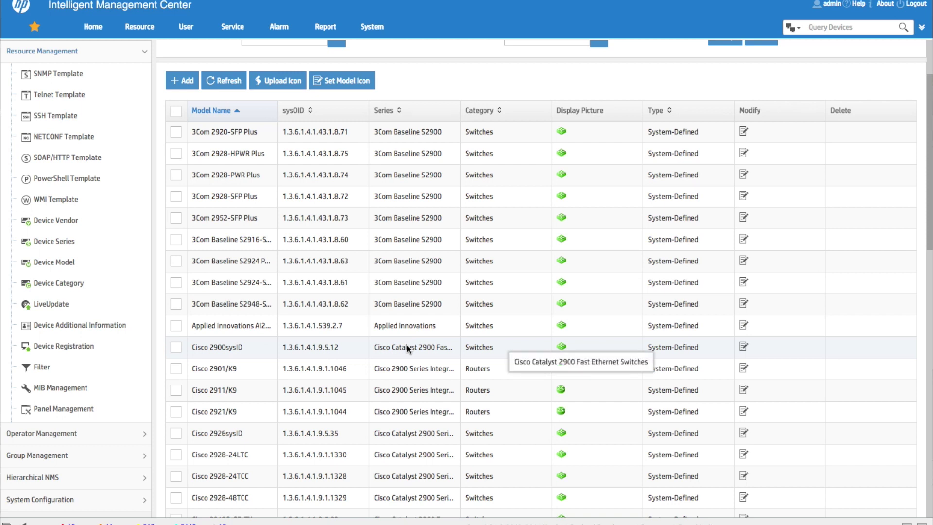
{"action": "left_click", "coordinate": [372, 27]}
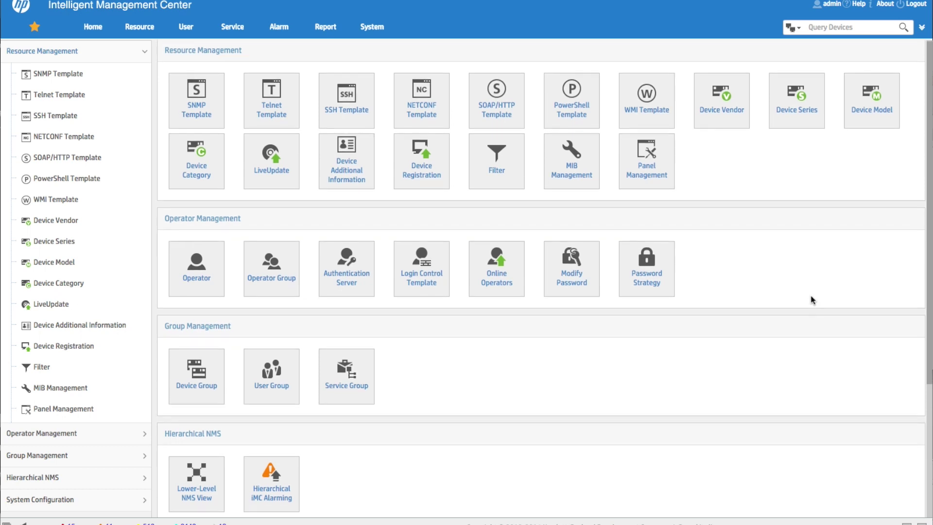
Browse the System tiles down to System Configuration, then open the Resource overview.
{"action": "scroll", "coordinate": [810, 299], "scroll_direction": "down", "scroll_amount": 2}
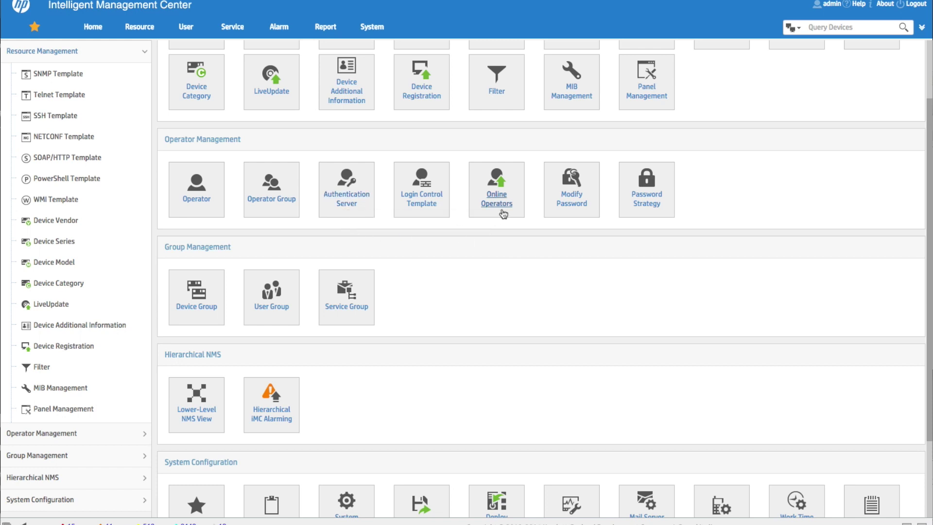
{"action": "scroll", "coordinate": [436, 327], "scroll_direction": "down", "scroll_amount": 3}
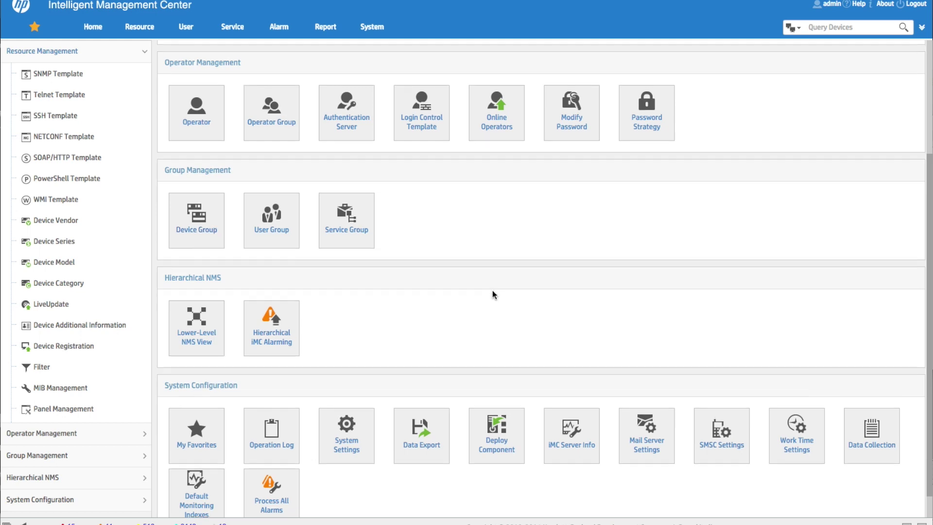
{"action": "scroll", "coordinate": [492, 294], "scroll_direction": "down", "scroll_amount": 1}
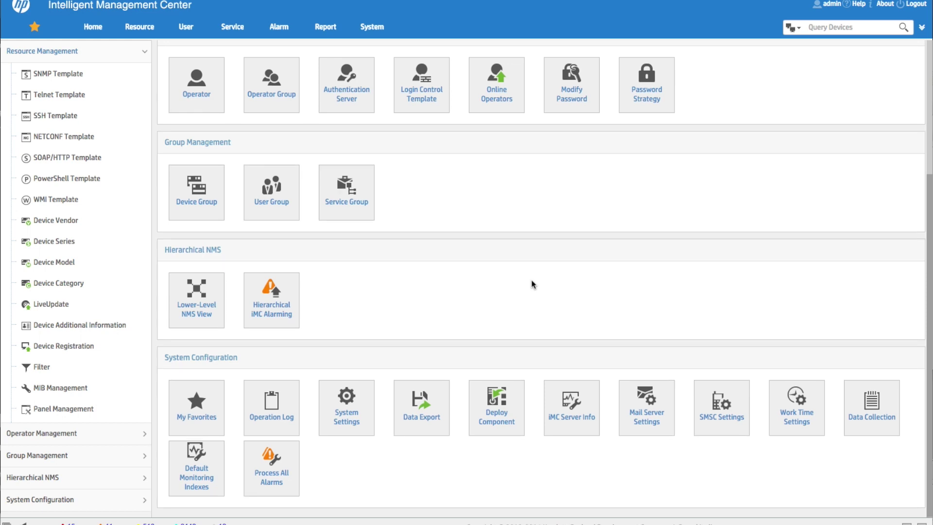
{"action": "scroll", "coordinate": [532, 284], "scroll_direction": "up", "scroll_amount": 4}
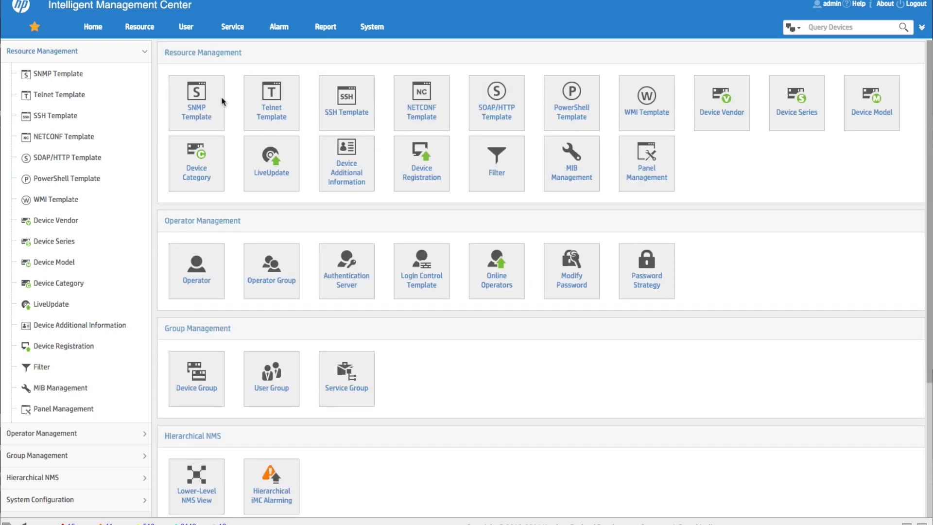
{"action": "mouse_move", "coordinate": [381, 26]}
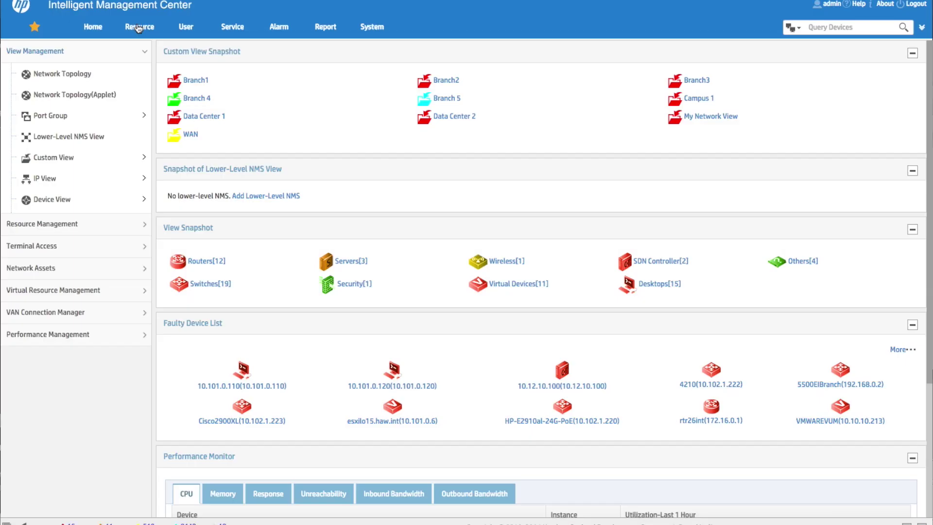
{"action": "mouse_move", "coordinate": [185, 28]}
{"action": "scroll", "coordinate": [480, 366], "scroll_direction": "down", "scroll_amount": 3}
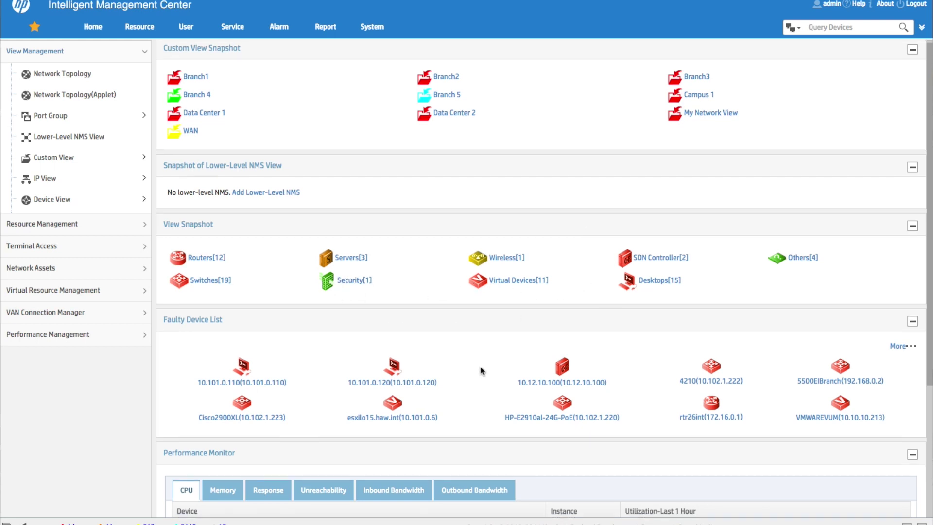
{"action": "scroll", "coordinate": [480, 366], "scroll_direction": "down", "scroll_amount": 1}
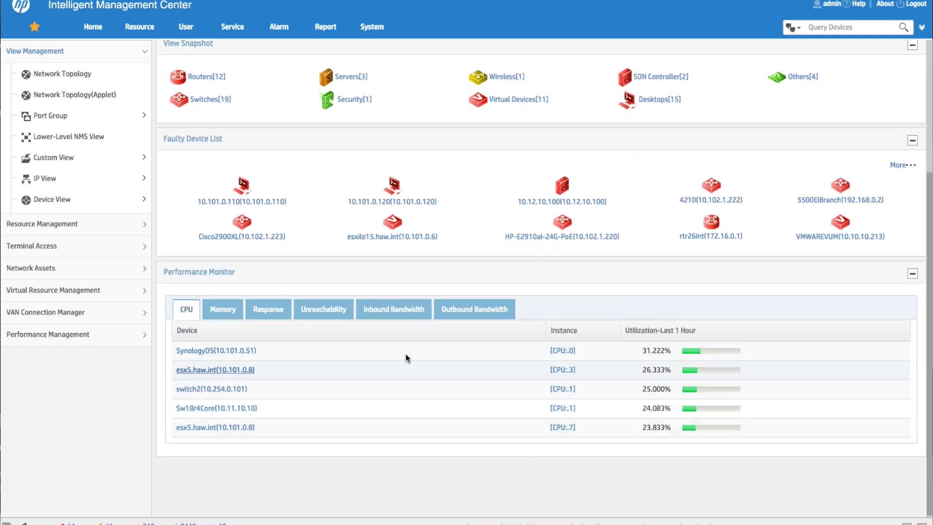
{"action": "scroll", "coordinate": [474, 196], "scroll_direction": "up", "scroll_amount": 4}
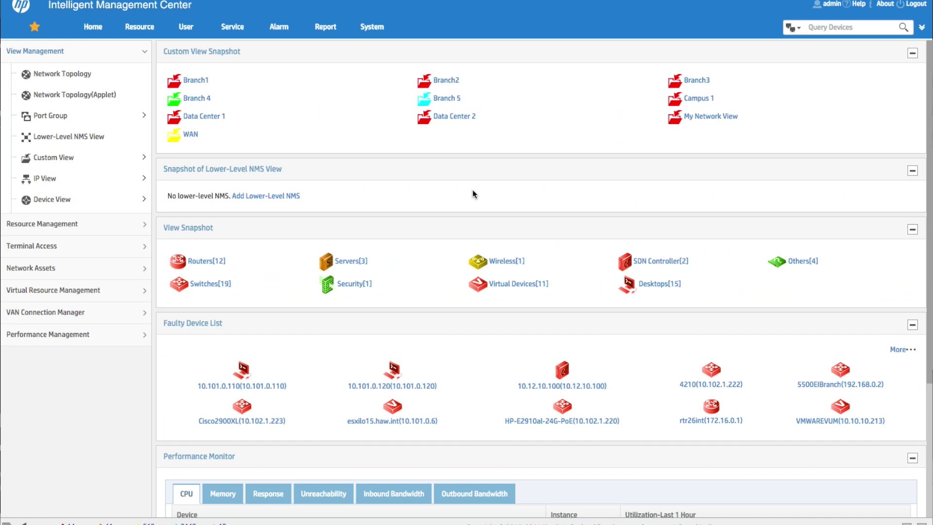
Open Auto Discovery under Resource Management and expand the Terminal Access section.
{"action": "left_click", "coordinate": [54, 224]}
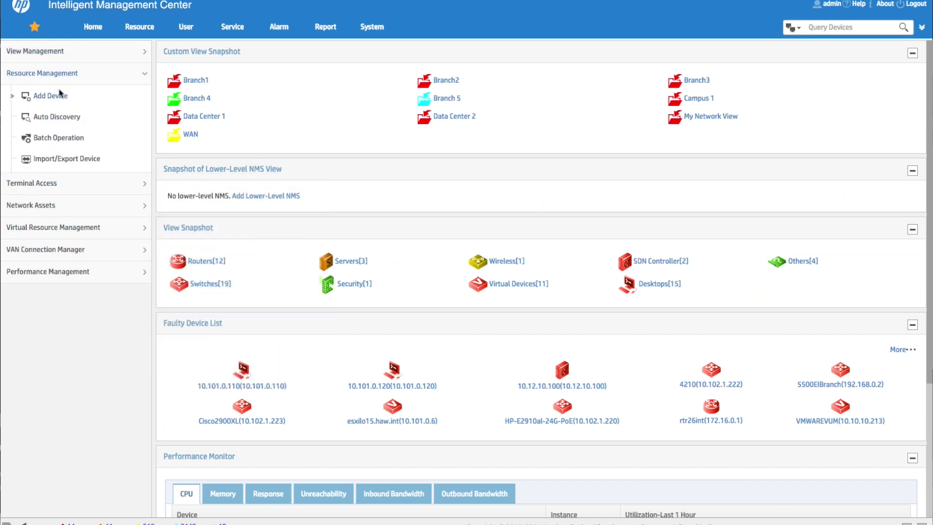
{"action": "left_click", "coordinate": [61, 120]}
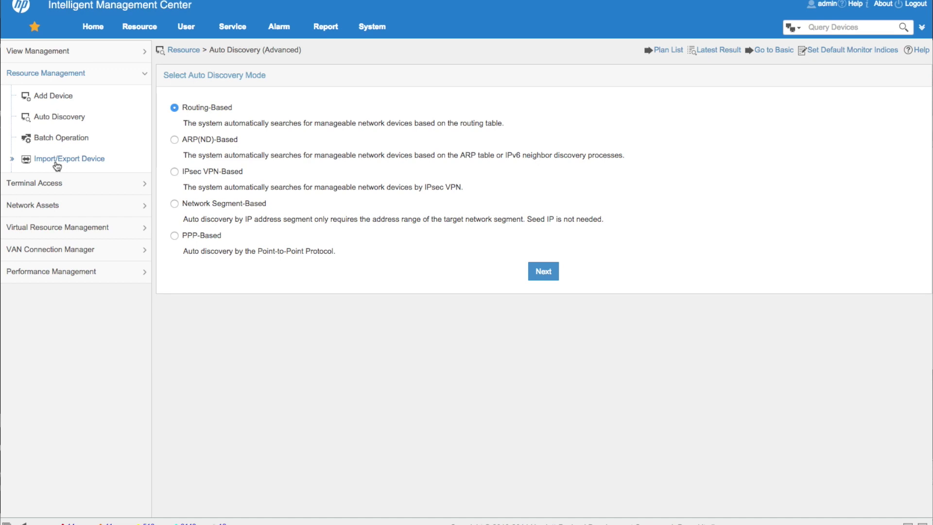
{"action": "left_click", "coordinate": [33, 184]}
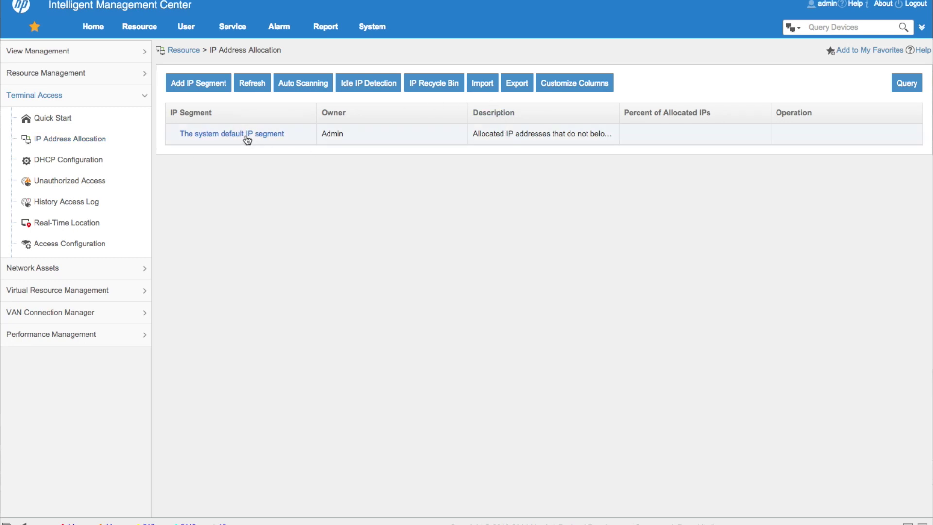
{"action": "left_click", "coordinate": [247, 138]}
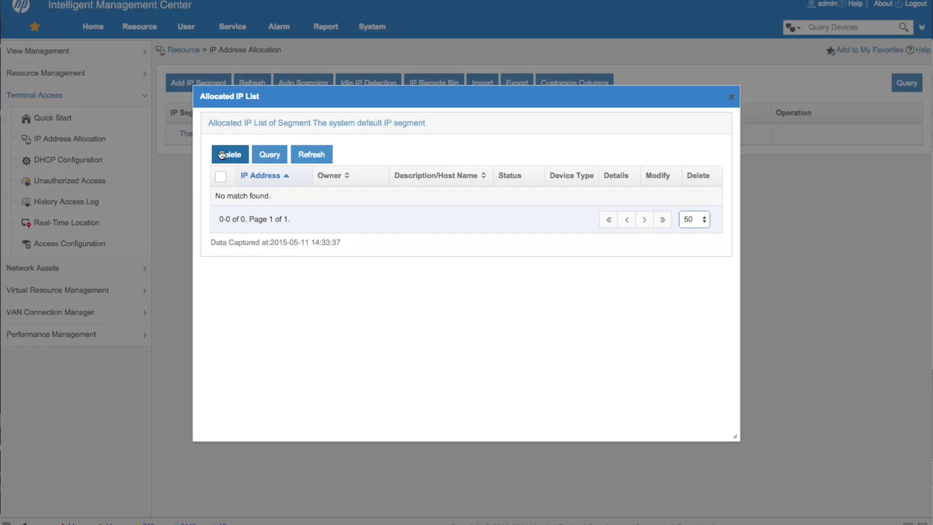
{"action": "left_click", "coordinate": [268, 155]}
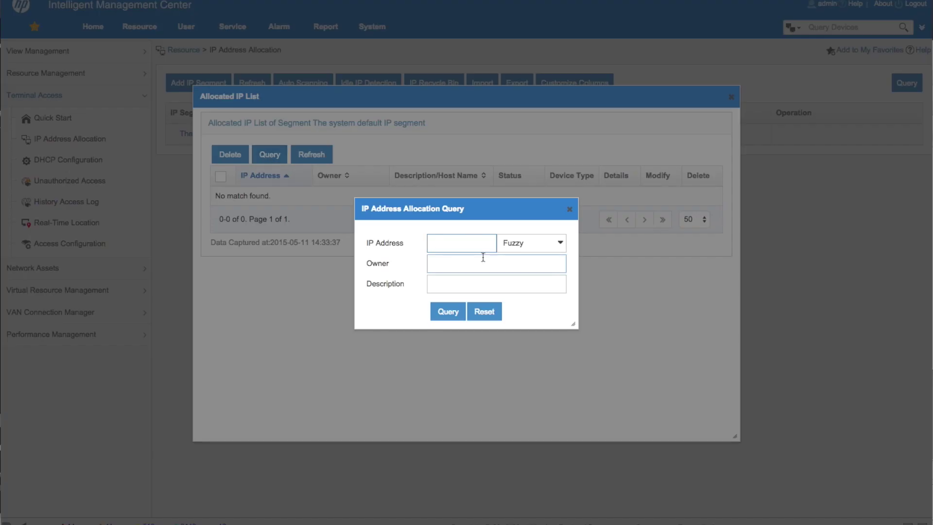
{"action": "type", "text": "10.101.0"}
{"action": "left_click", "coordinate": [447, 316]}
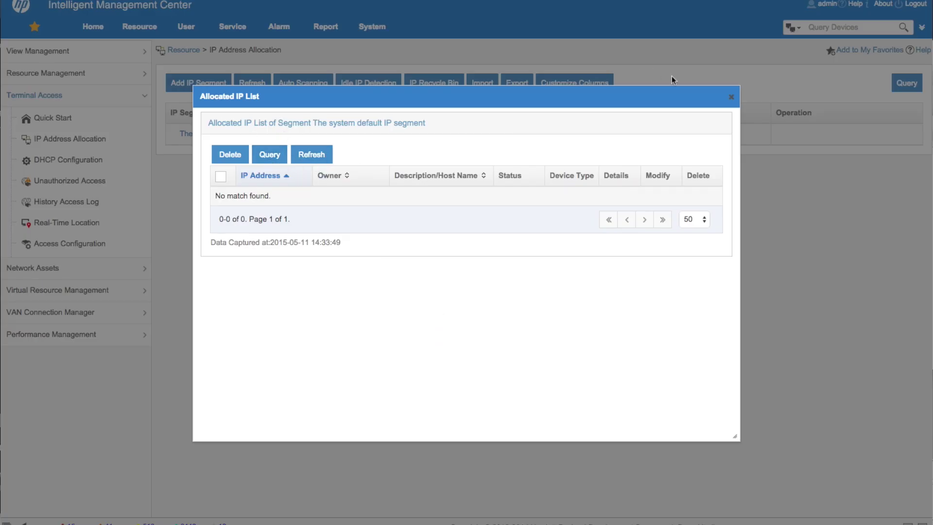
{"action": "left_click", "coordinate": [731, 97]}
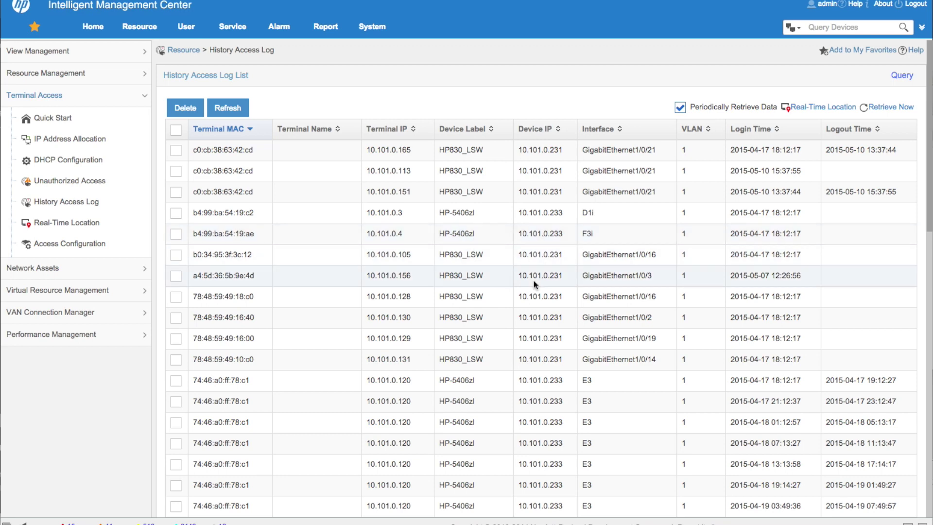
Scroll through the History Access Log entries for terminal 10.101.0.120.
{"action": "scroll", "coordinate": [518, 364], "scroll_direction": "down", "scroll_amount": 3}
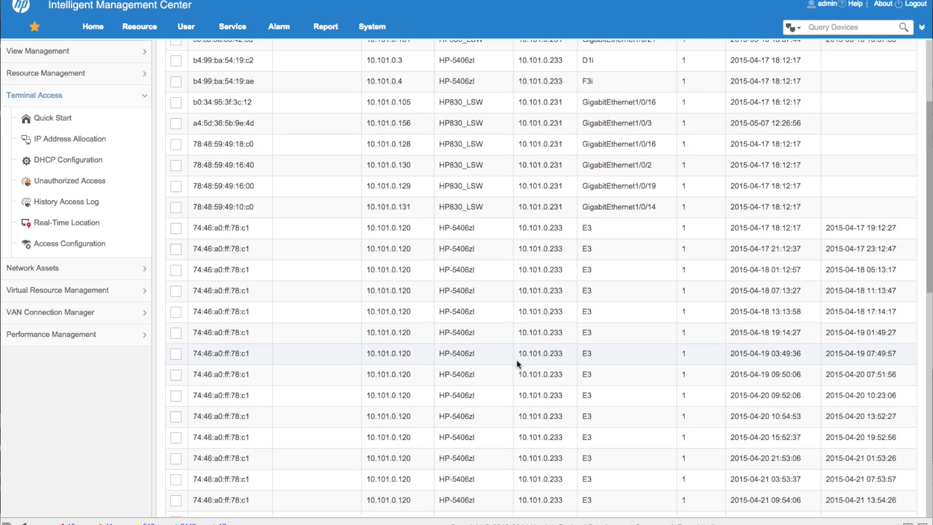
{"action": "scroll", "coordinate": [518, 364], "scroll_direction": "down", "scroll_amount": 5}
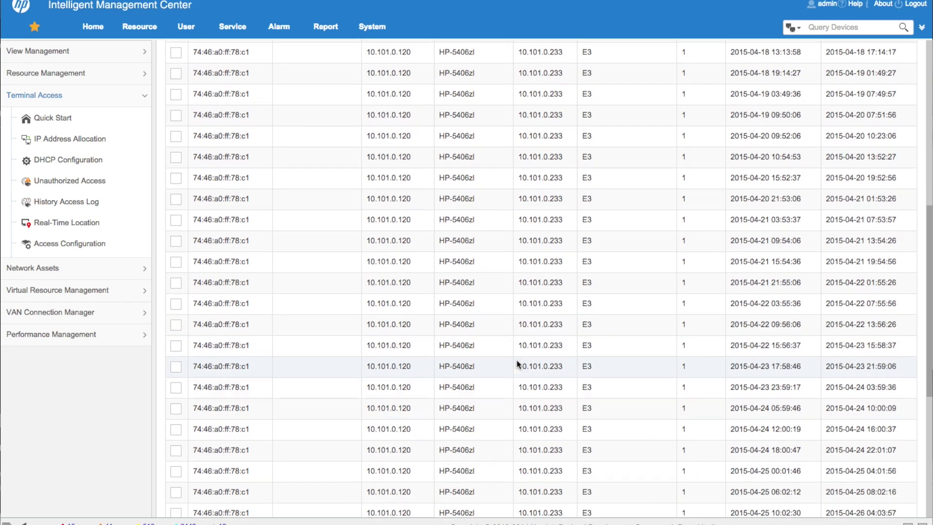
{"action": "scroll", "coordinate": [518, 364], "scroll_direction": "down", "scroll_amount": 6}
Filter the History Access Log by VLAN 10 to show its five entries.
{"action": "scroll", "coordinate": [518, 364], "scroll_direction": "up", "scroll_amount": 14}
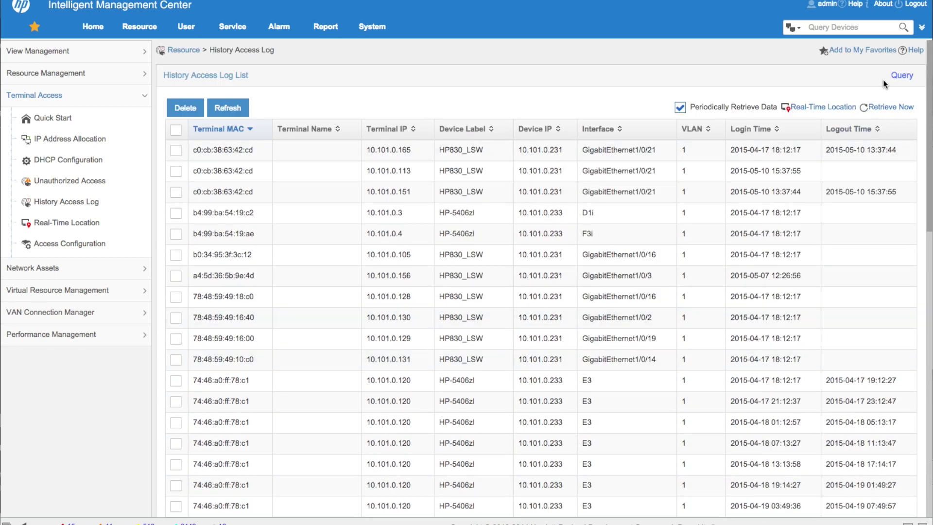
{"action": "left_click", "coordinate": [902, 75]}
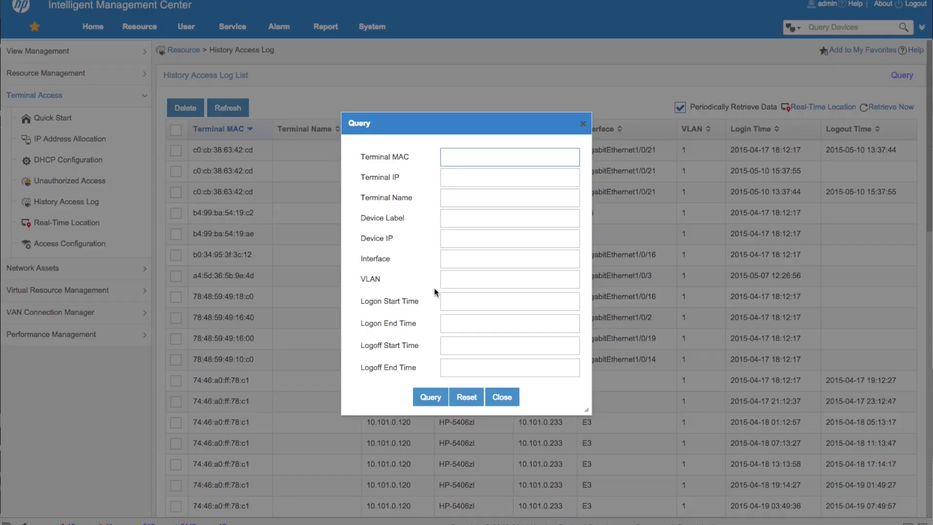
{"action": "left_click", "coordinate": [458, 281]}
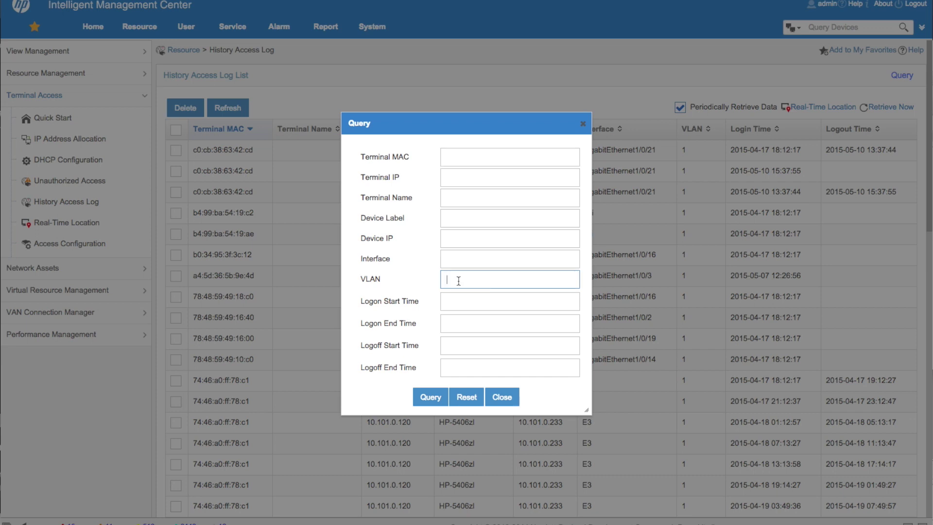
{"action": "type", "text": "10"}
{"action": "left_click", "coordinate": [427, 400]}
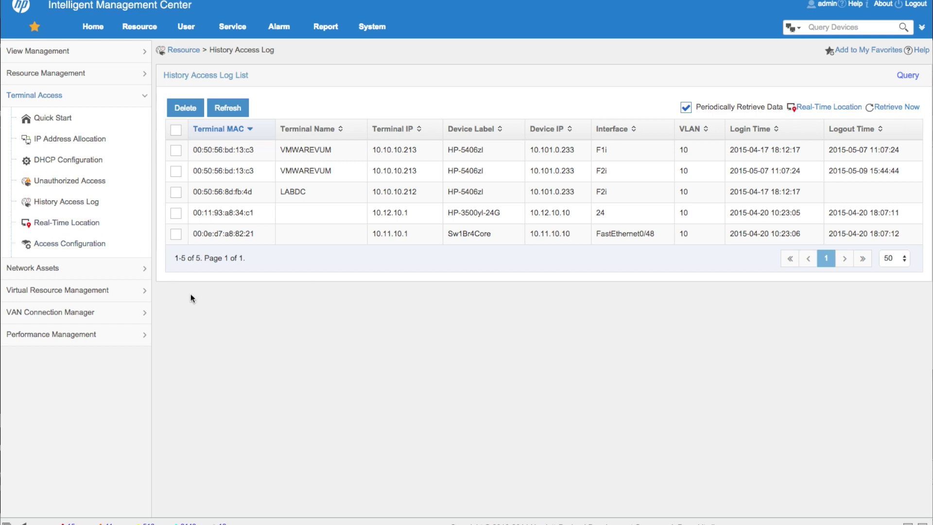
{"action": "left_click", "coordinate": [43, 269]}
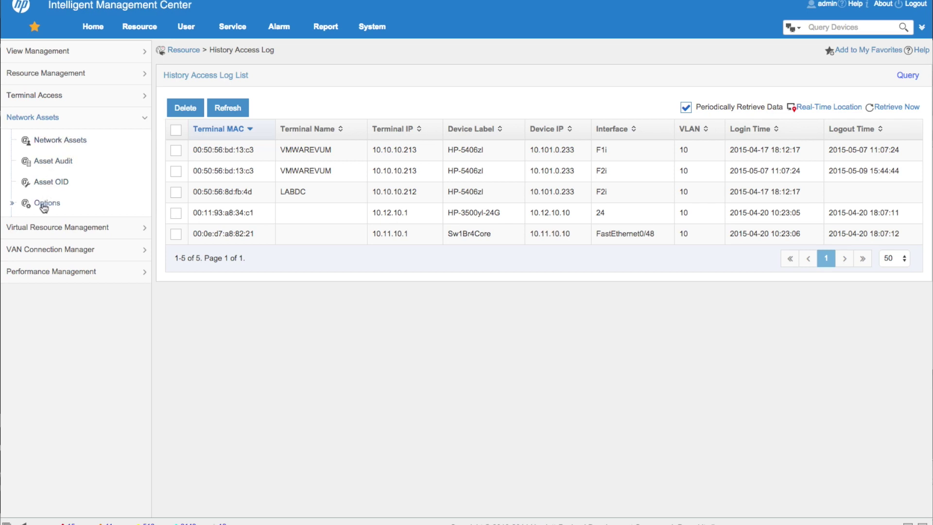
Open HP830_WSC (10.101.0.230) from the Resource dashboard's Wireless snapshot.
{"action": "left_click", "coordinate": [34, 78]}
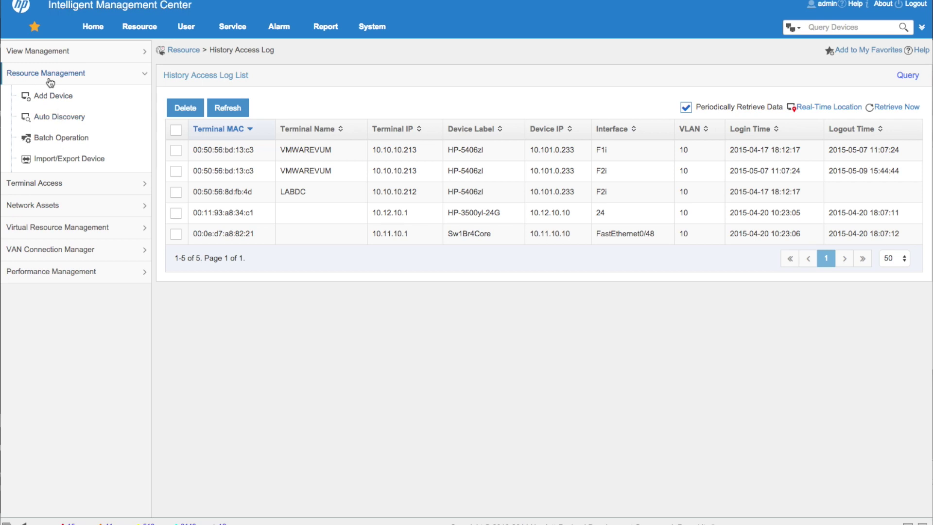
{"action": "mouse_move", "coordinate": [135, 33]}
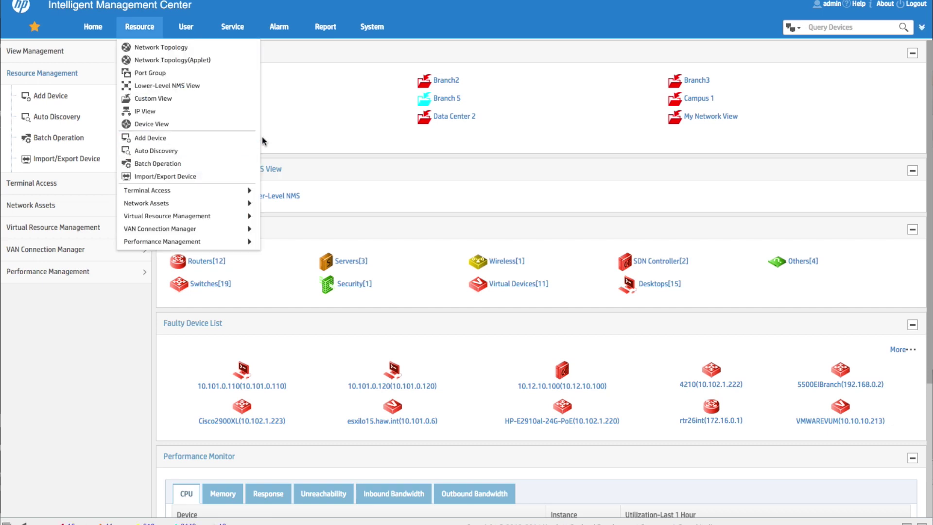
{"action": "left_click", "coordinate": [277, 275]}
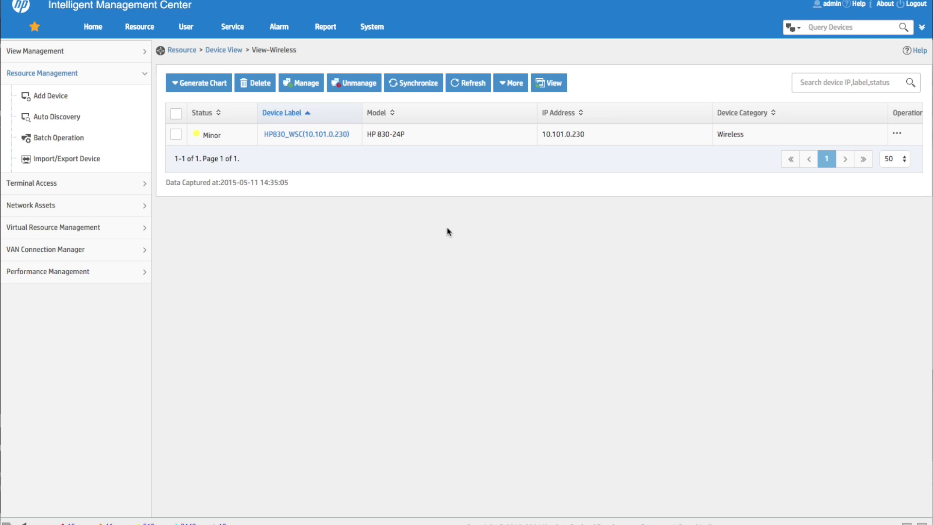
{"action": "left_click", "coordinate": [305, 139]}
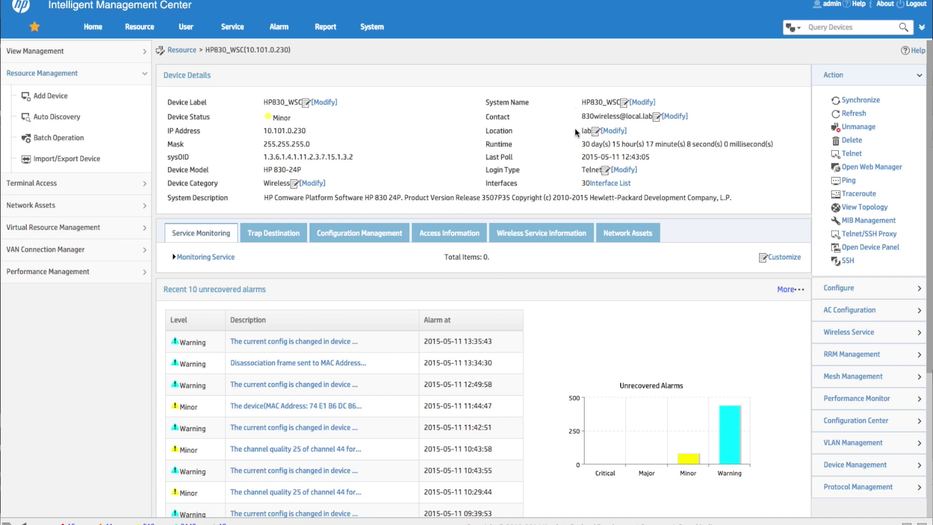
Scroll through HP830_WSC's Device Details, reviewing interfaces and the ten unrecovered alarms.
{"action": "scroll", "coordinate": [515, 281], "scroll_direction": "down", "scroll_amount": 3}
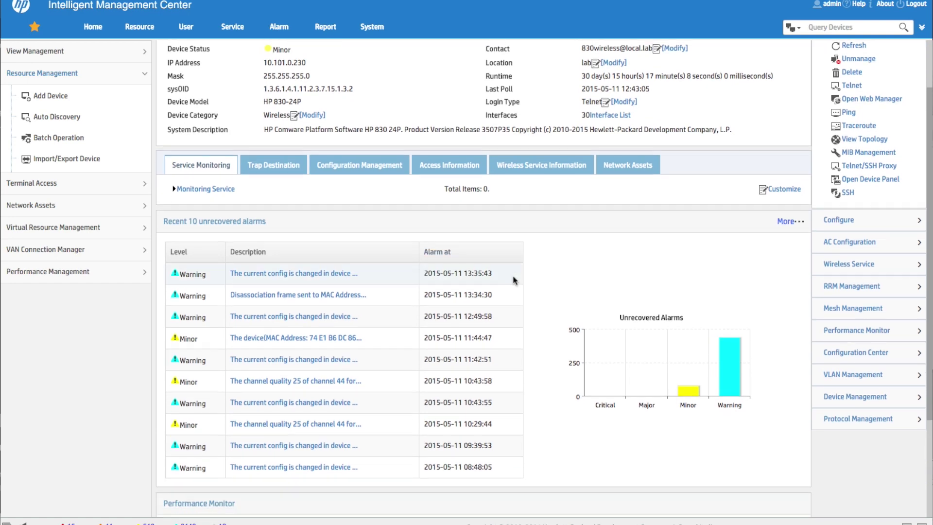
{"action": "scroll", "coordinate": [515, 281], "scroll_direction": "down", "scroll_amount": 2}
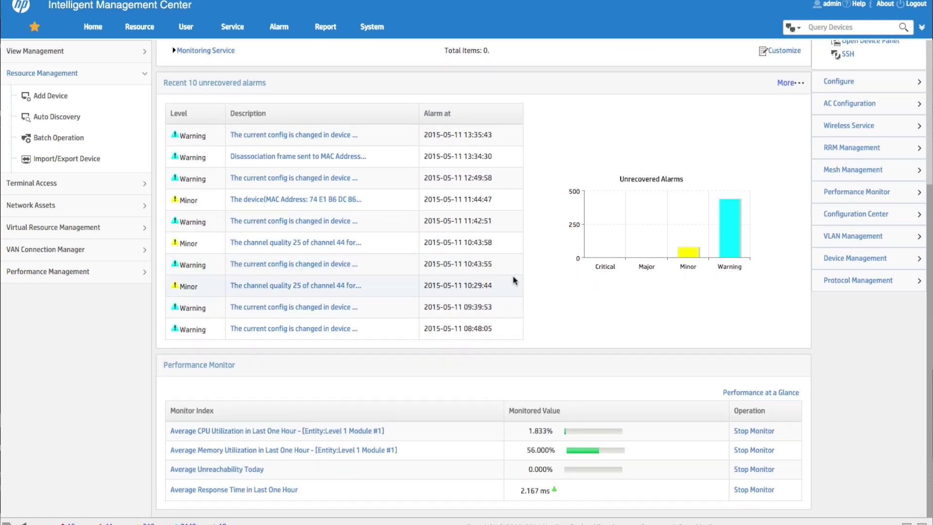
{"action": "scroll", "coordinate": [515, 280], "scroll_direction": "up", "scroll_amount": 5}
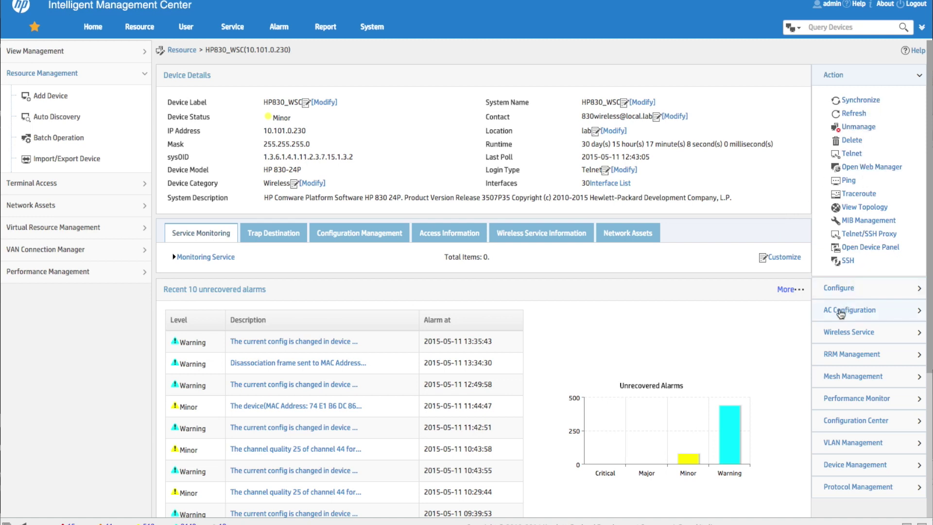
Expand the device configuration, wireless service and configuration backup action groups in the Configure panel.
{"action": "left_click", "coordinate": [833, 288]}
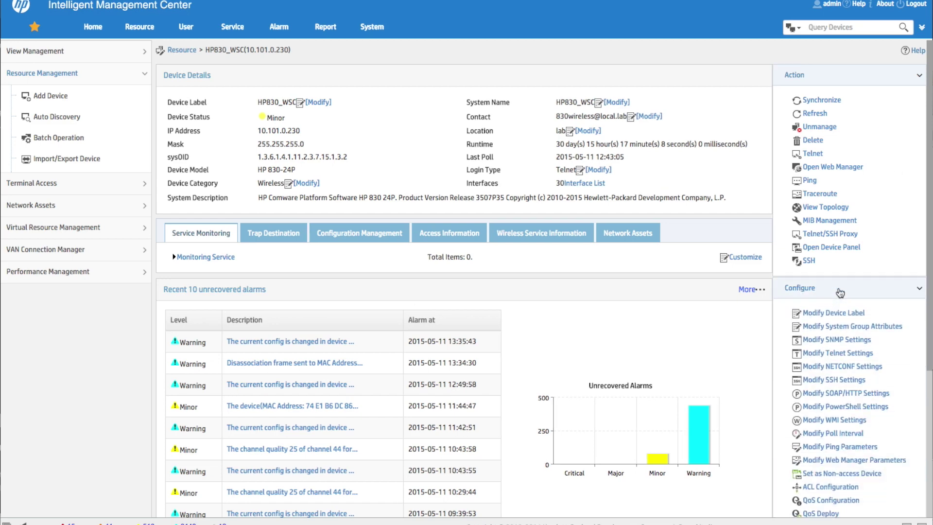
{"action": "scroll", "coordinate": [848, 359], "scroll_direction": "down", "scroll_amount": 2}
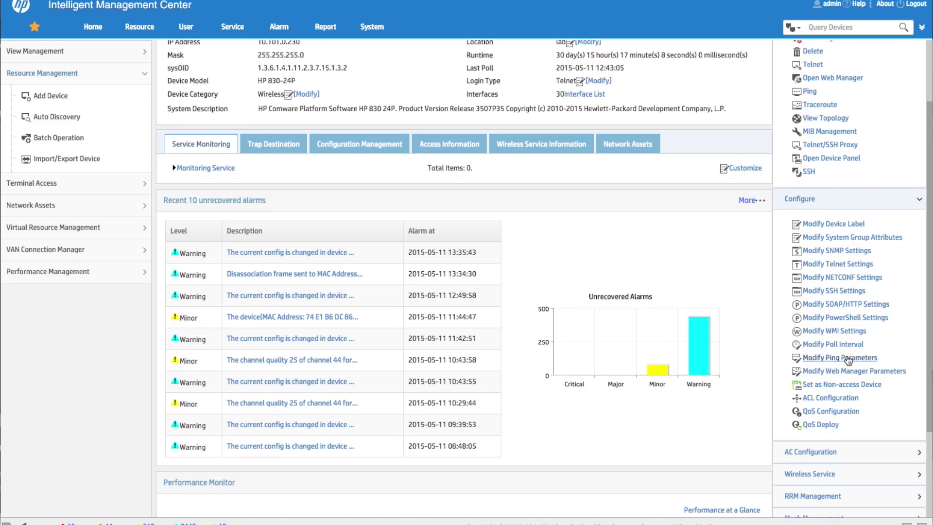
{"action": "scroll", "coordinate": [848, 360], "scroll_direction": "down", "scroll_amount": 2}
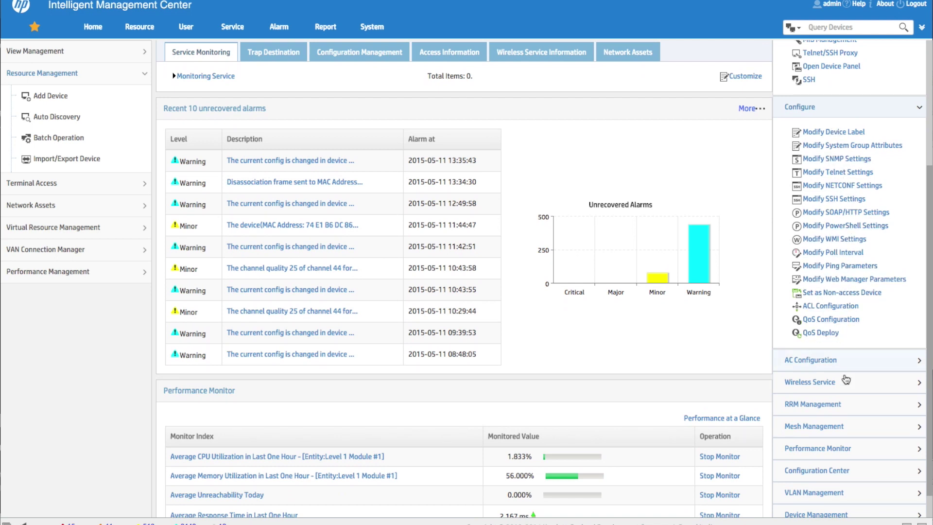
{"action": "left_click", "coordinate": [810, 382]}
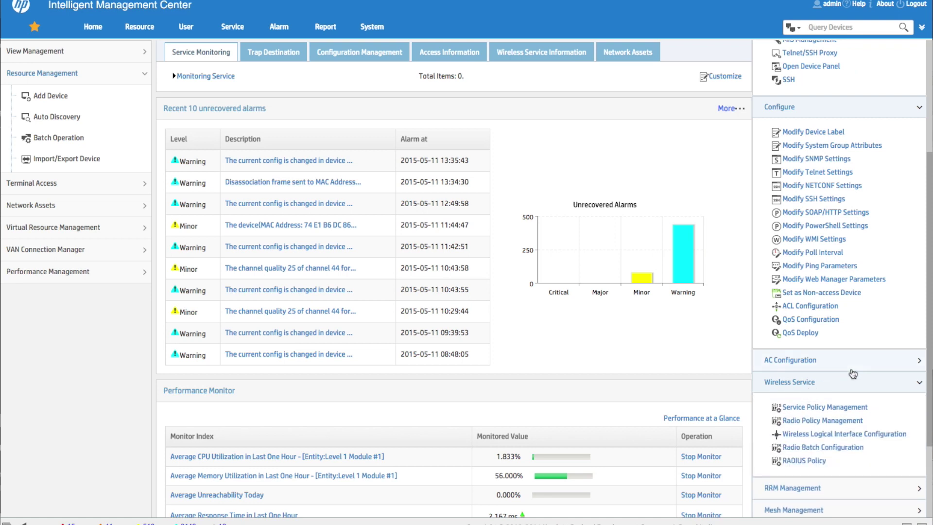
{"action": "scroll", "coordinate": [853, 374], "scroll_direction": "down", "scroll_amount": 1}
{"action": "scroll", "coordinate": [854, 373], "scroll_direction": "down", "scroll_amount": 2}
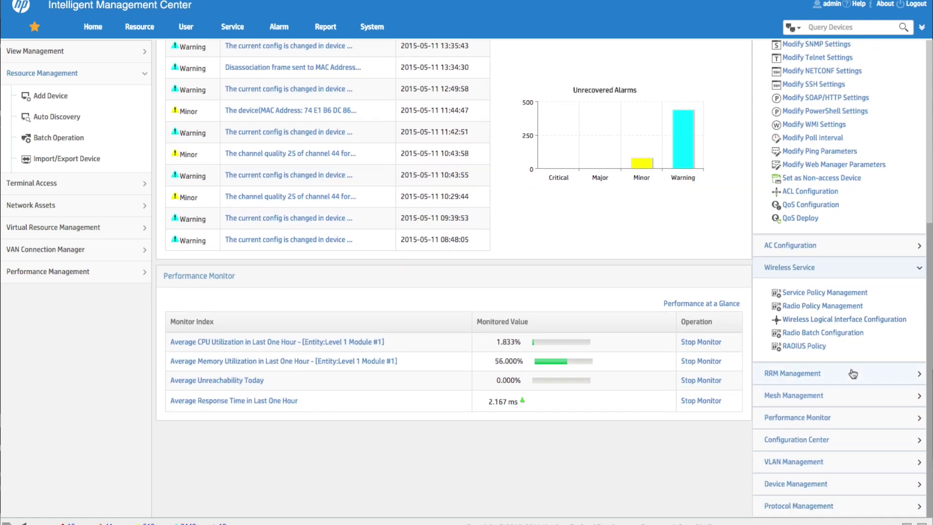
{"action": "left_click", "coordinate": [797, 443]}
{"action": "scroll", "coordinate": [863, 375], "scroll_direction": "down", "scroll_amount": 1}
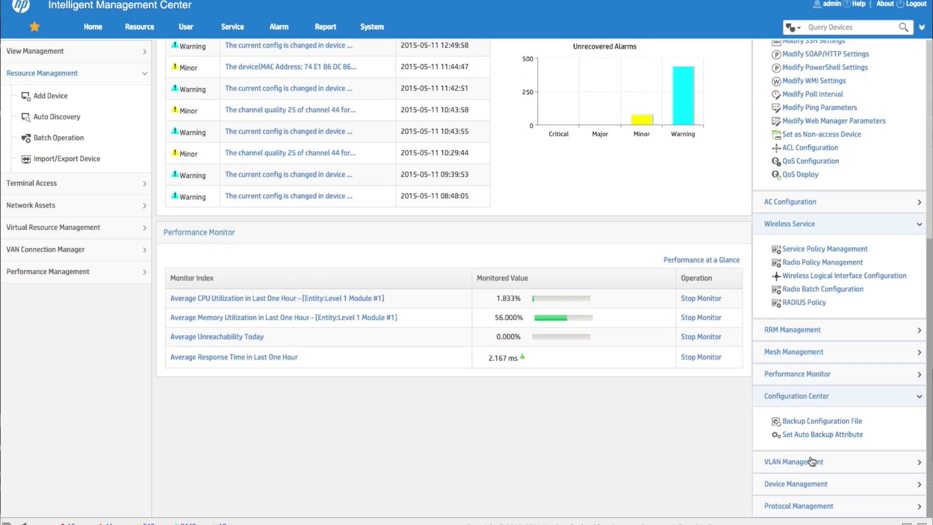
Expand Protocol, Device and VLAN Management, then bring up the device's IP Address Table window.
{"action": "left_click", "coordinate": [790, 506]}
{"action": "scroll", "coordinate": [826, 427], "scroll_direction": "down", "scroll_amount": 1}
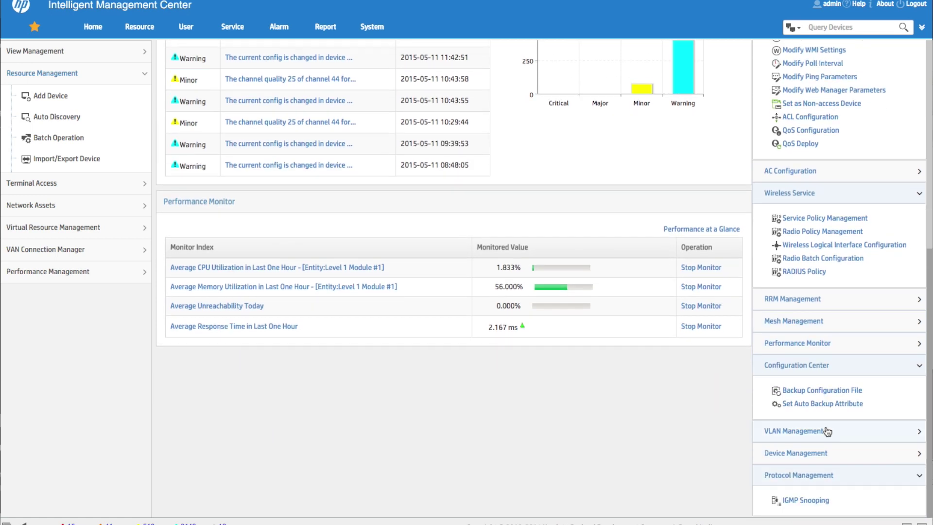
{"action": "left_click", "coordinate": [790, 452]}
{"action": "scroll", "coordinate": [864, 460], "scroll_direction": "down", "scroll_amount": 2}
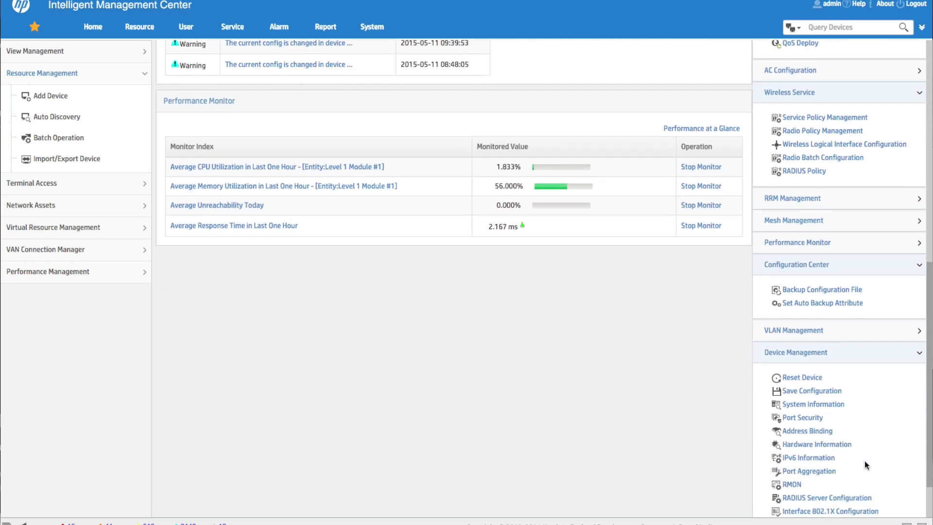
{"action": "scroll", "coordinate": [865, 460], "scroll_direction": "down", "scroll_amount": 1}
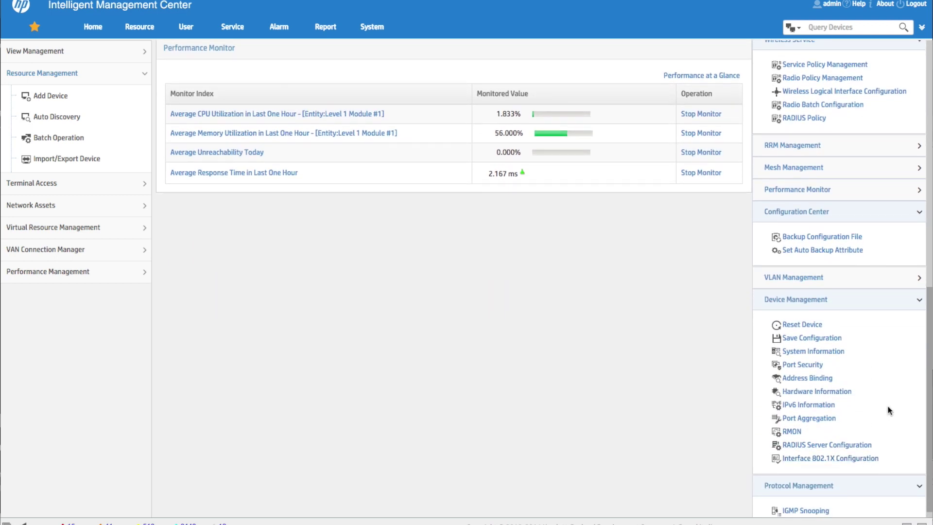
{"action": "left_click", "coordinate": [790, 280]}
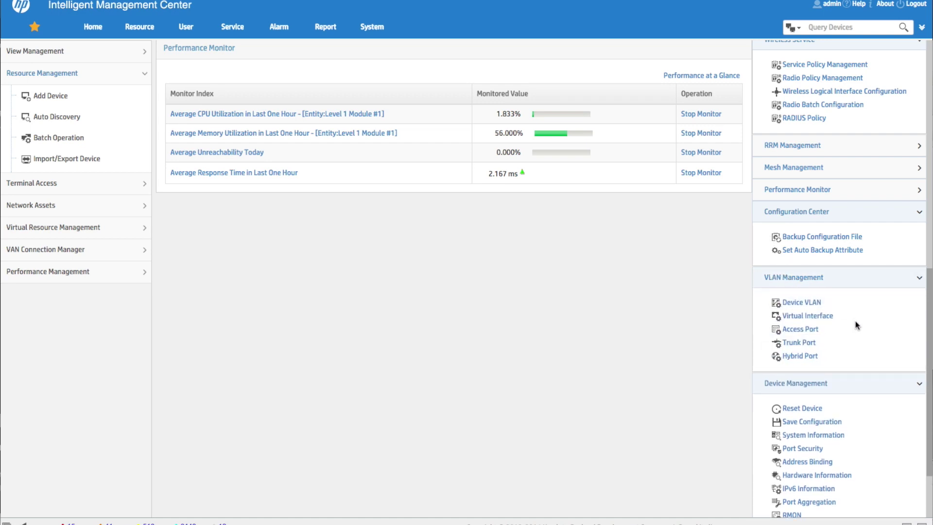
{"action": "left_click", "coordinate": [826, 435]}
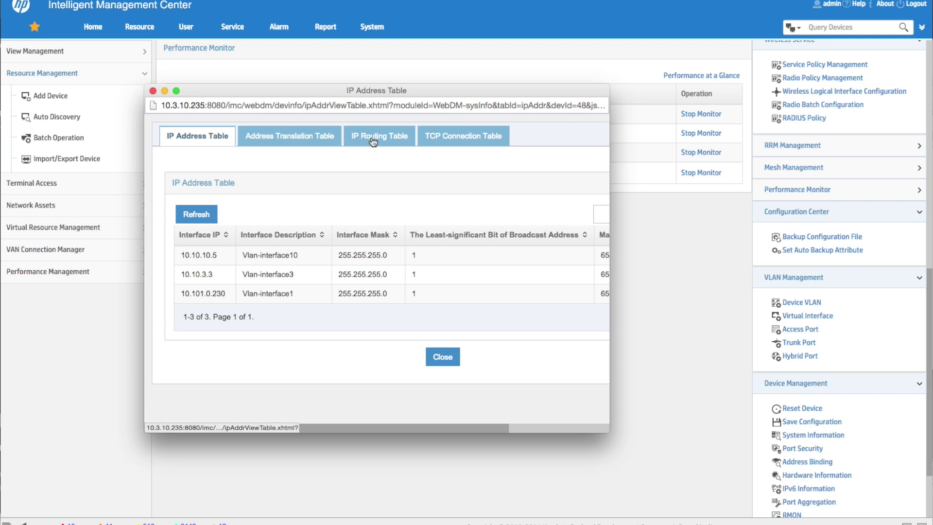
Review the Address Translation, IP Routing and TCP Connection tables, then close the system information window.
{"action": "left_click", "coordinate": [277, 135]}
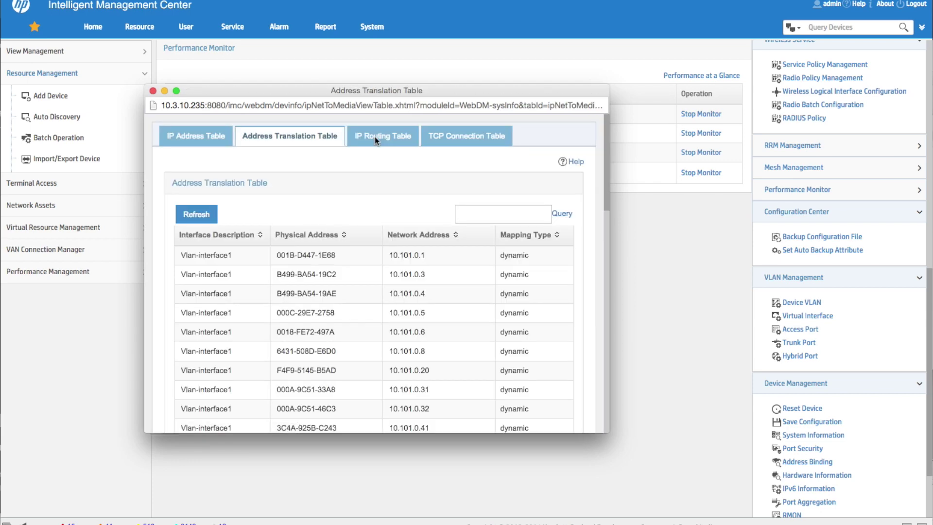
{"action": "left_click", "coordinate": [374, 137]}
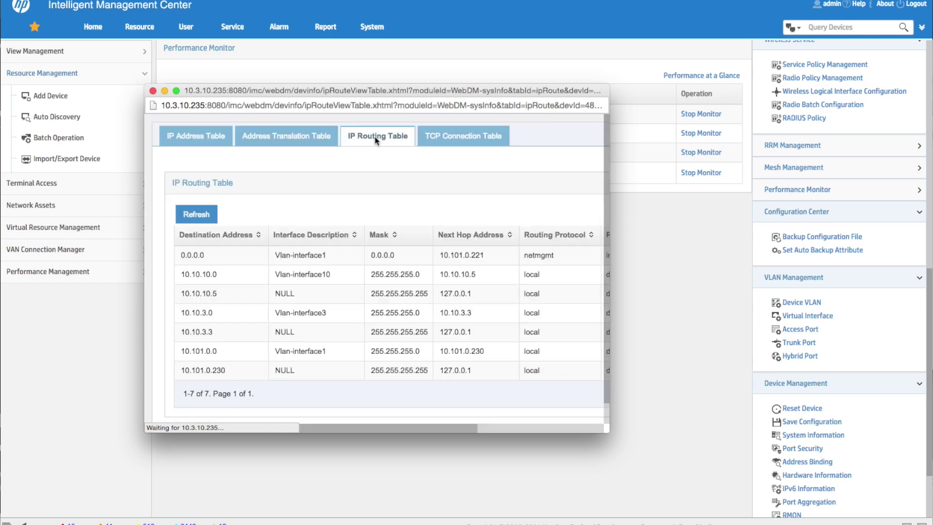
{"action": "left_click", "coordinate": [455, 138]}
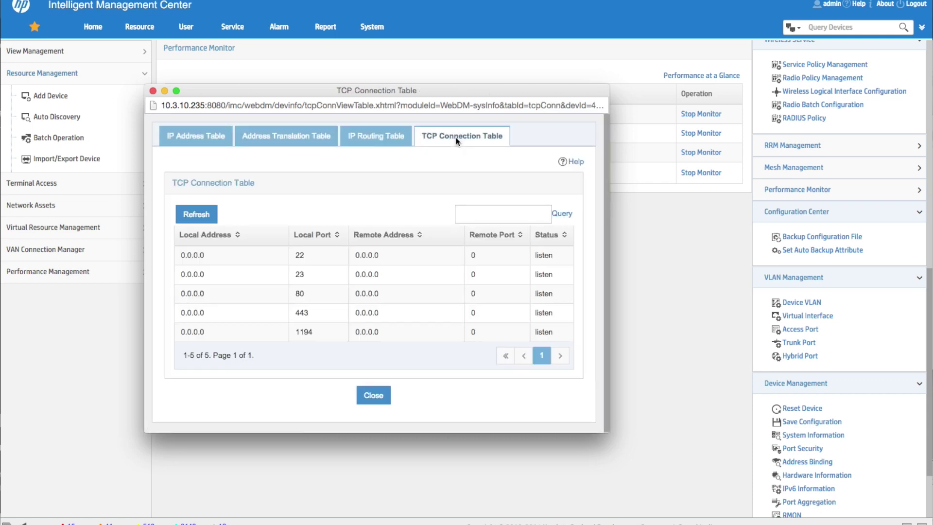
{"action": "left_click", "coordinate": [374, 399]}
{"action": "scroll", "coordinate": [398, 298], "scroll_direction": "up", "scroll_amount": 10}
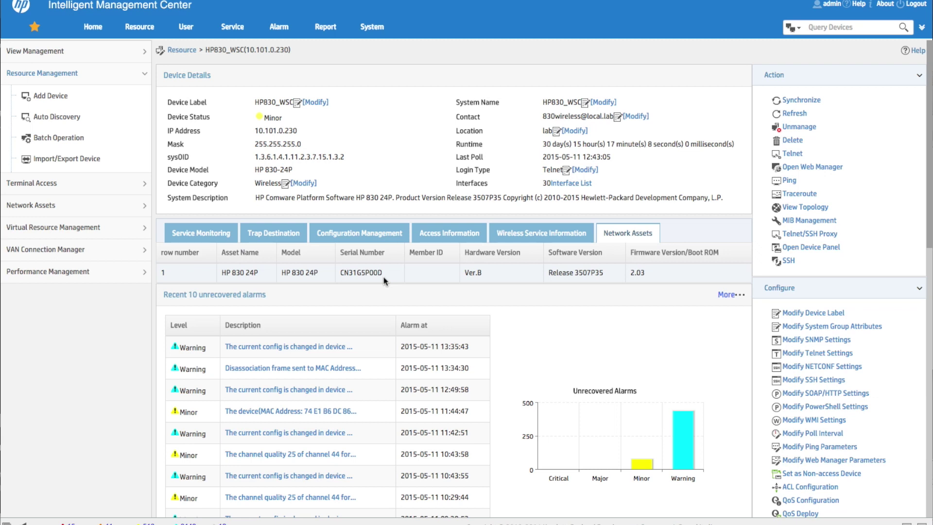
Browse the modules under the System menu.
{"action": "left_click", "coordinate": [375, 30]}
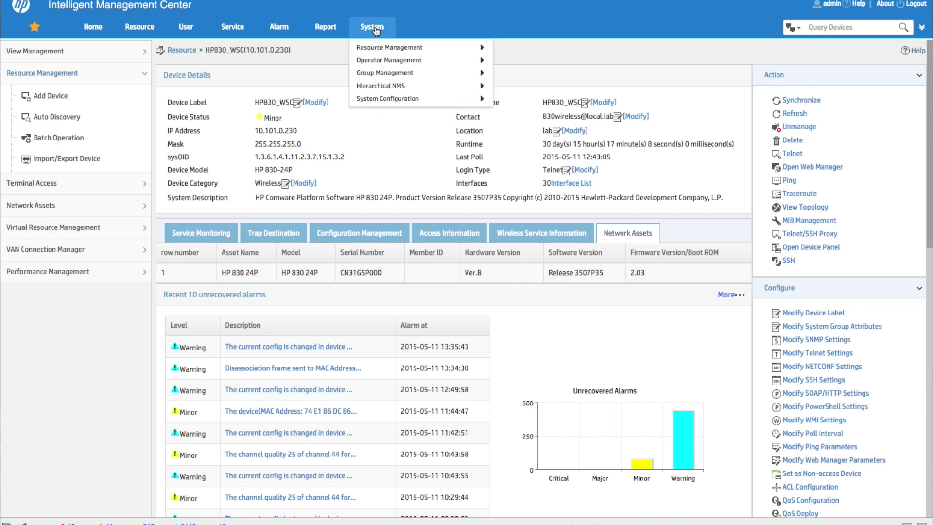
Browse Resource, open the Service overview page, then collapse Configuration Center in the navigation.
{"action": "left_click", "coordinate": [134, 29]}
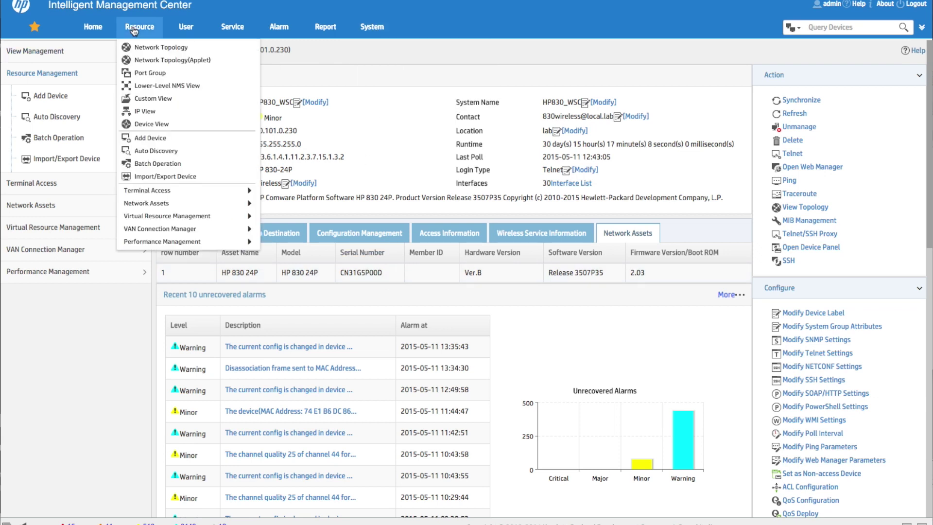
{"action": "mouse_move", "coordinate": [238, 31]}
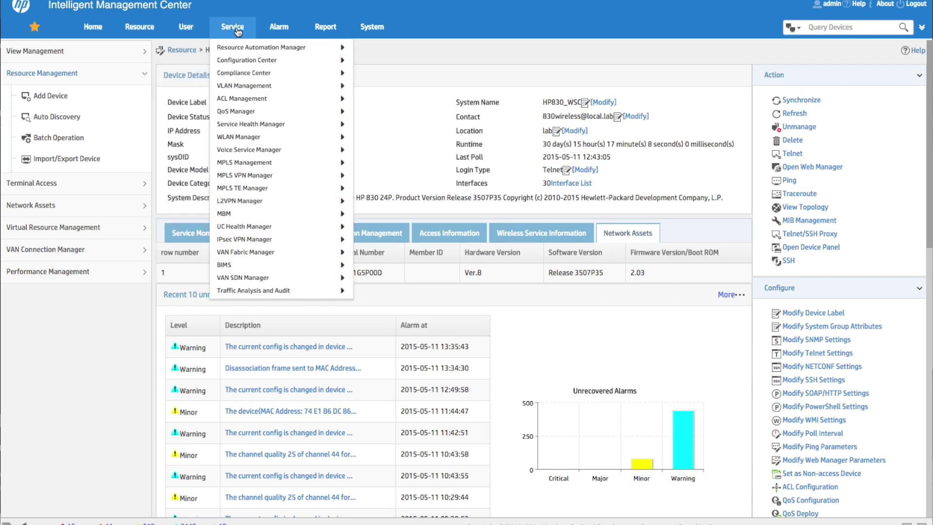
{"action": "left_click", "coordinate": [238, 31]}
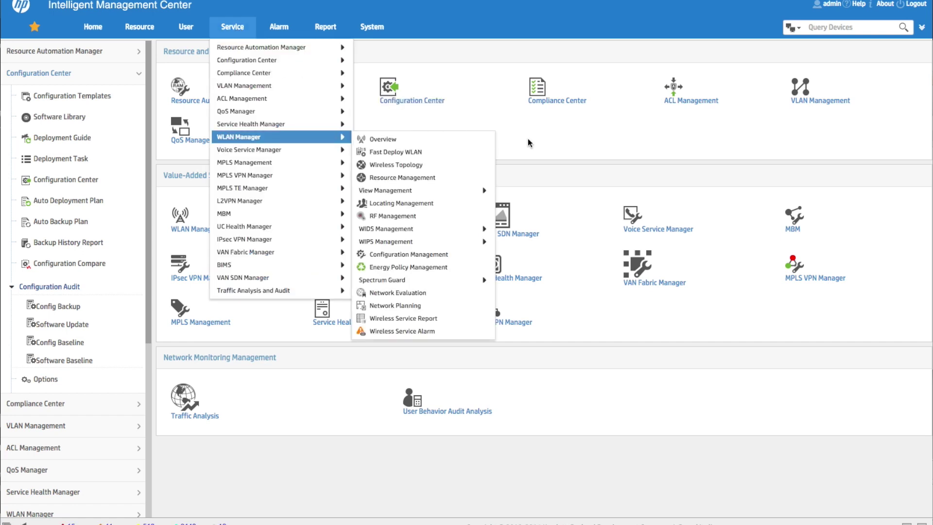
{"action": "left_click", "coordinate": [654, 392]}
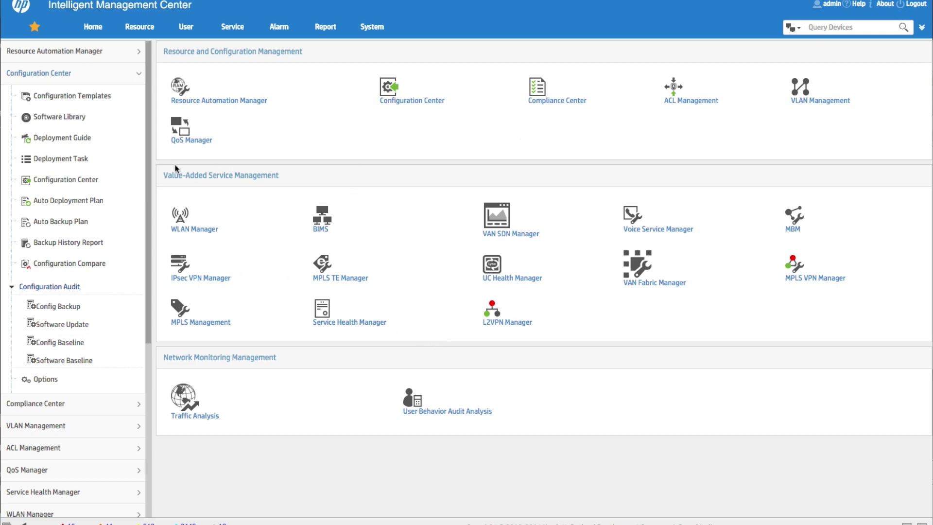
{"action": "left_click", "coordinate": [141, 76]}
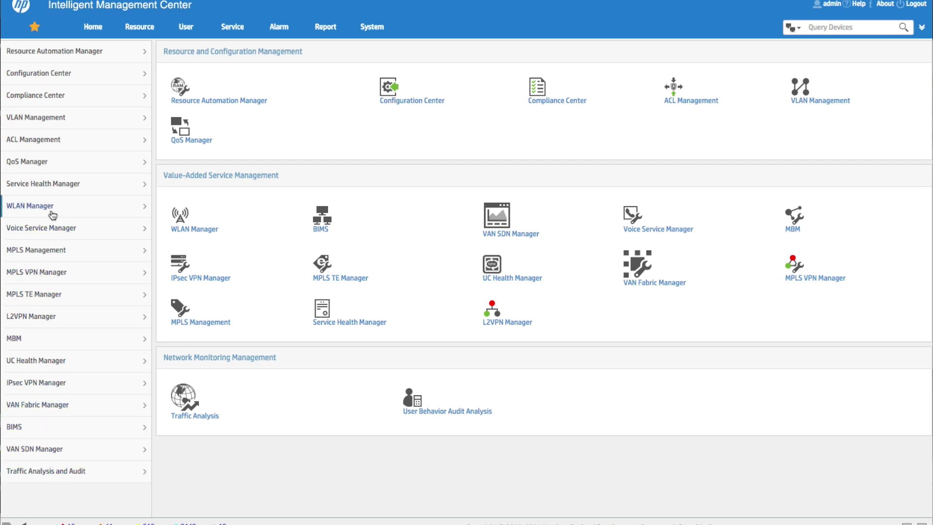
Expand VLAN Management and scroll through the VLAN Devices list of 21 devices.
{"action": "left_click", "coordinate": [141, 121]}
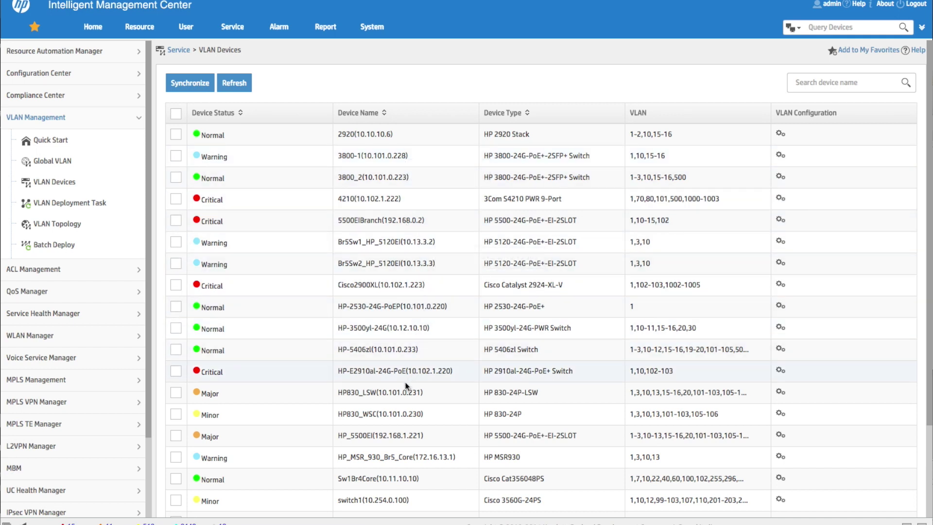
{"action": "scroll", "coordinate": [411, 410], "scroll_direction": "down", "scroll_amount": 2}
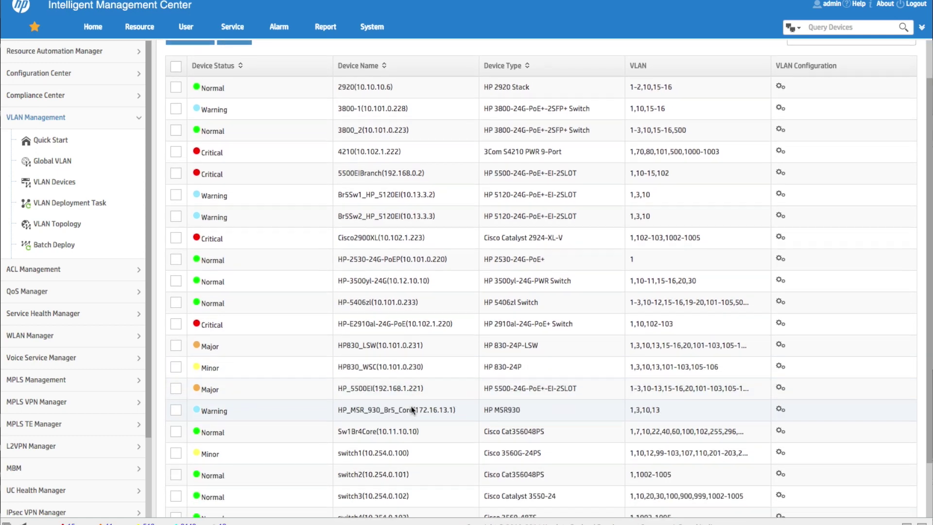
{"action": "scroll", "coordinate": [410, 410], "scroll_direction": "down", "scroll_amount": 2}
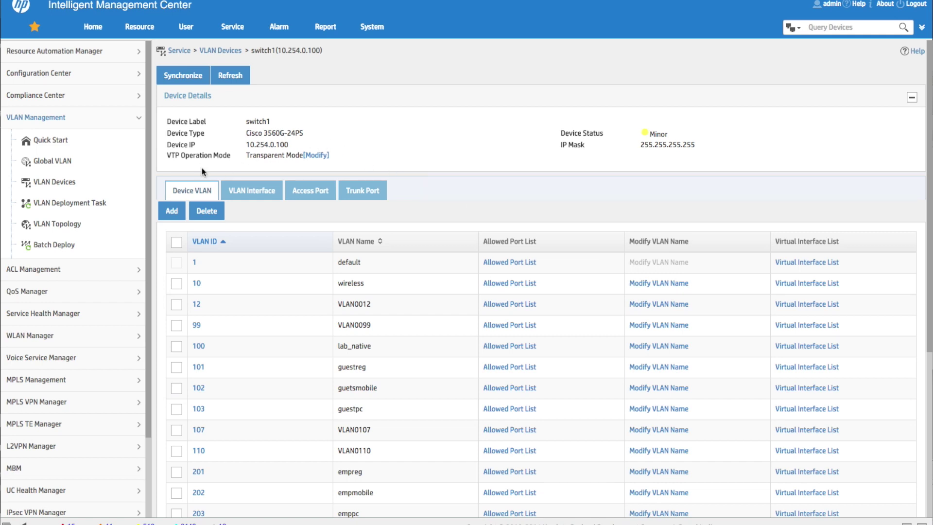
Scroll through switch1's 22 device VLANs, then move to the top menu toward alarms.
{"action": "scroll", "coordinate": [515, 180], "scroll_direction": "down", "scroll_amount": 2}
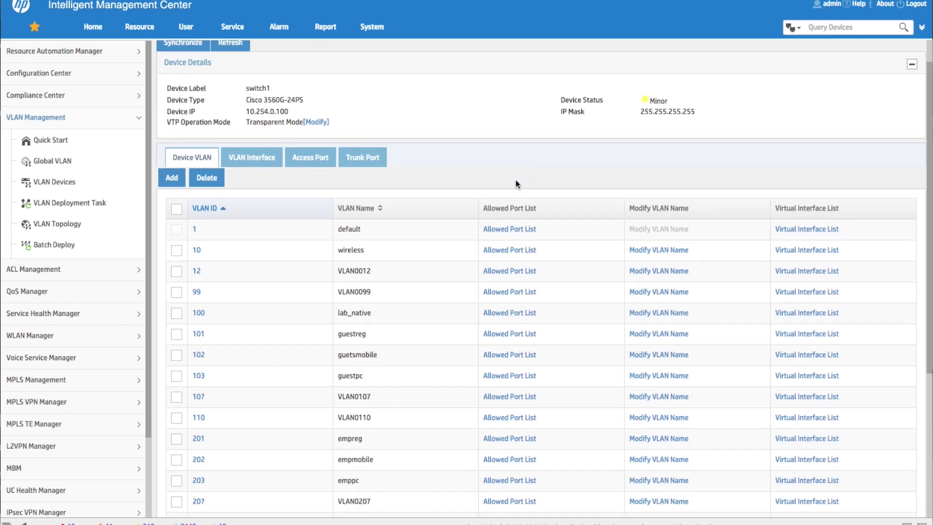
{"action": "scroll", "coordinate": [439, 217], "scroll_direction": "down", "scroll_amount": 5}
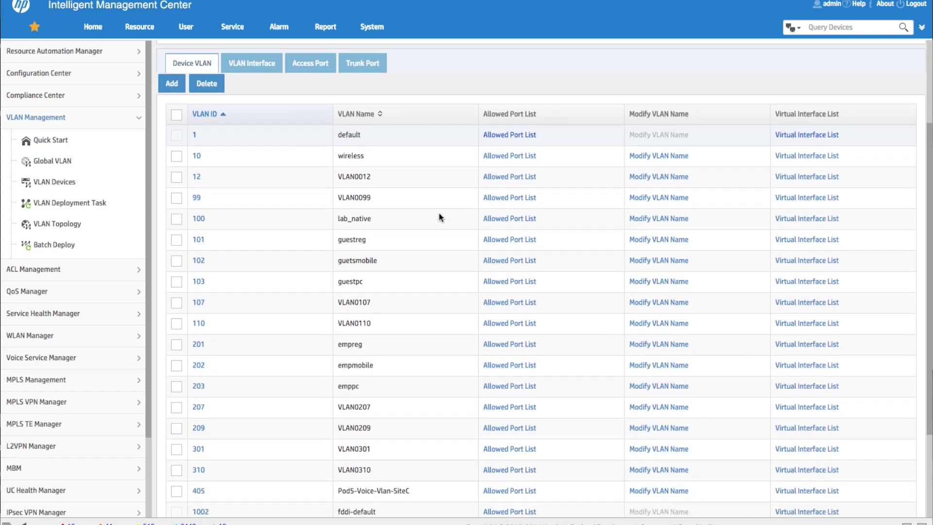
{"action": "scroll", "coordinate": [439, 217], "scroll_direction": "down", "scroll_amount": 3}
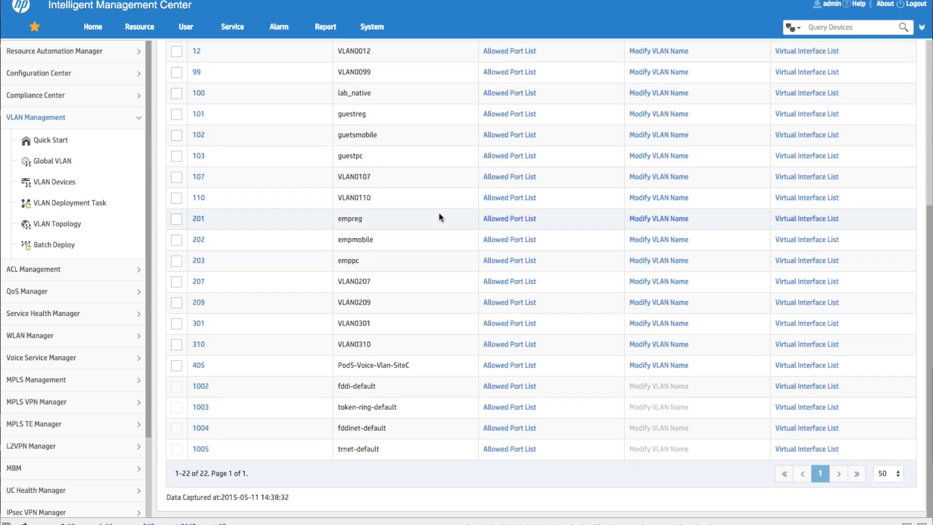
{"action": "scroll", "coordinate": [439, 214], "scroll_direction": "up", "scroll_amount": 2}
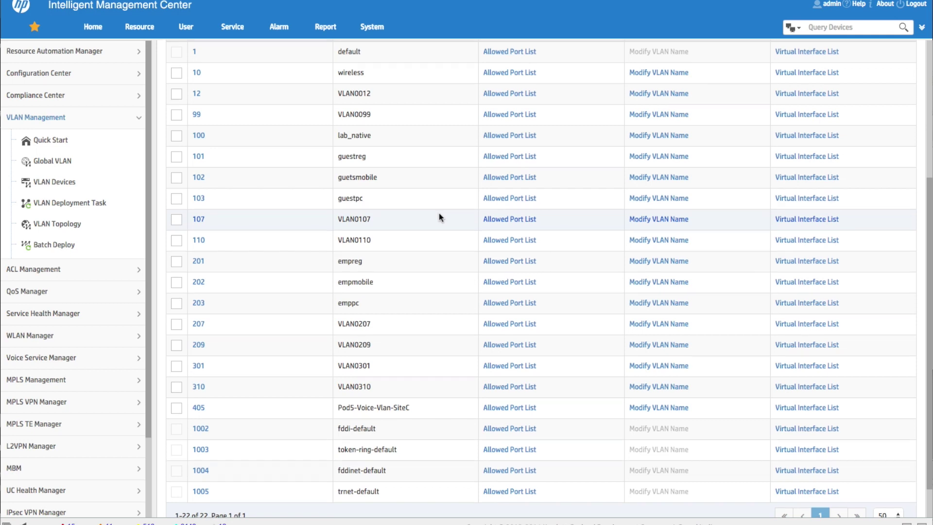
{"action": "scroll", "coordinate": [440, 218], "scroll_direction": "up", "scroll_amount": 1}
{"action": "scroll", "coordinate": [440, 217], "scroll_direction": "up", "scroll_amount": 5}
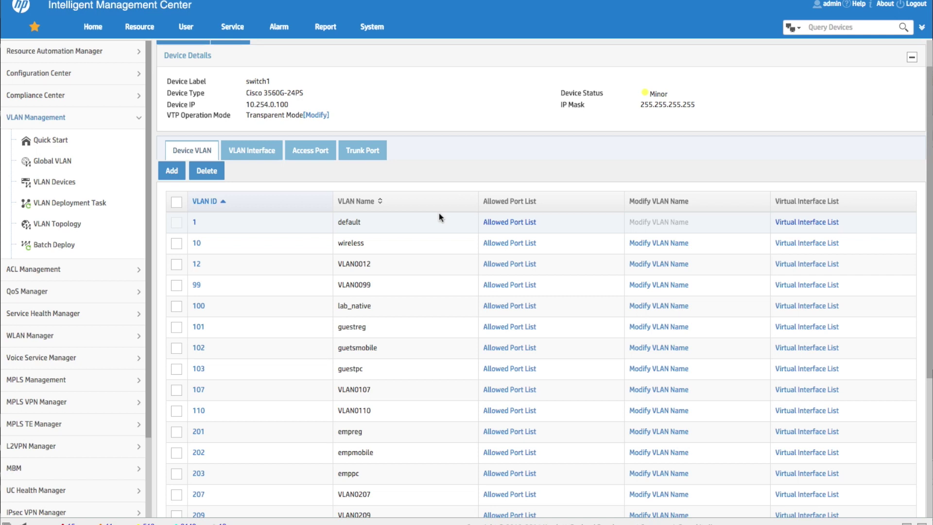
{"action": "scroll", "coordinate": [439, 214], "scroll_direction": "up", "scroll_amount": 2}
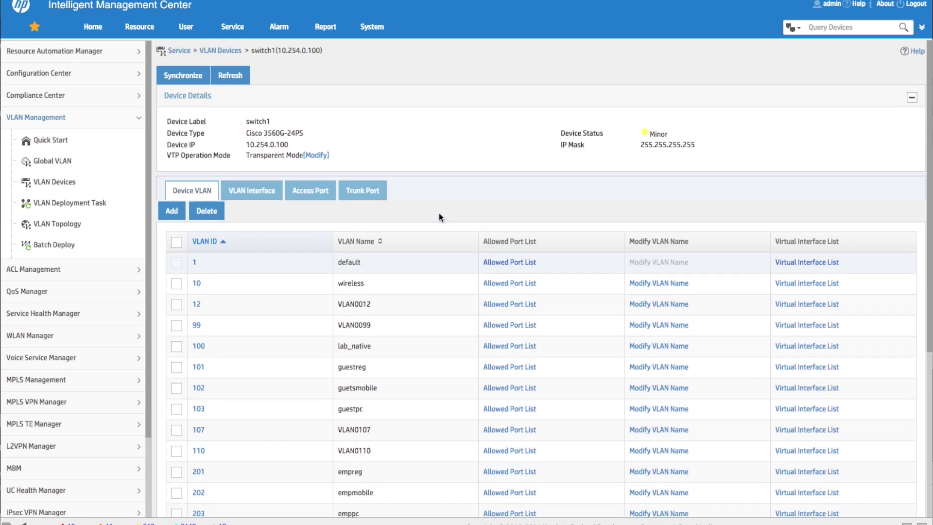
{"action": "mouse_move", "coordinate": [232, 26]}
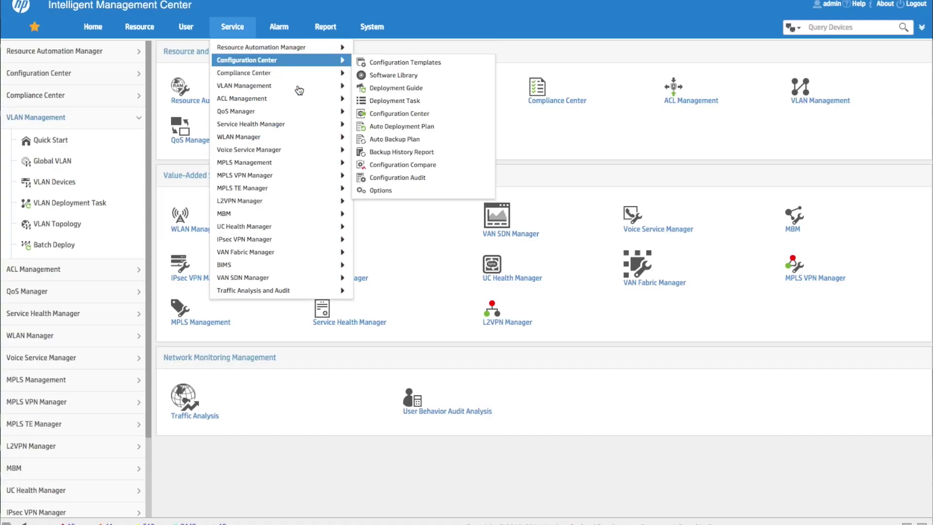
{"action": "mouse_move", "coordinate": [278, 28]}
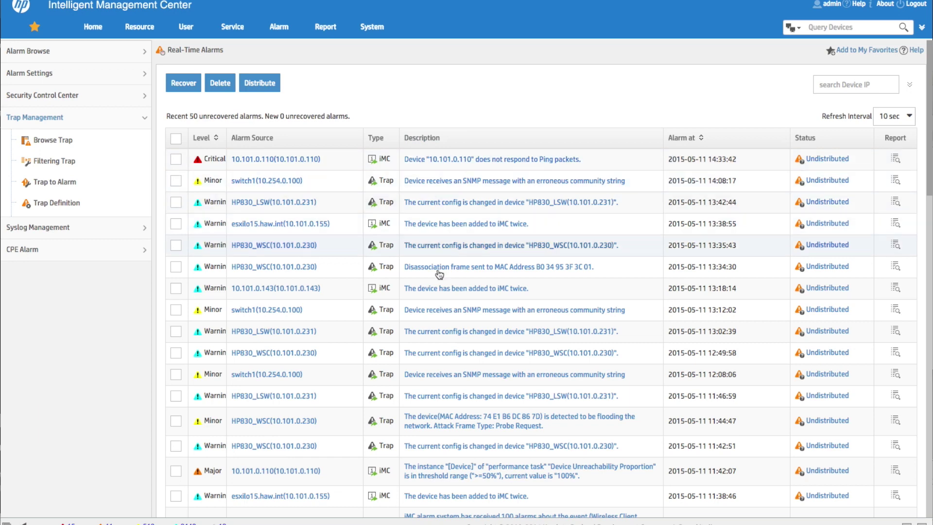
Scroll the real-time alarms, collapse Syslog Management, and expand Trap Management and Alarm Settings.
{"action": "scroll", "coordinate": [439, 273], "scroll_direction": "down", "scroll_amount": 3}
{"action": "scroll", "coordinate": [439, 273], "scroll_direction": "down", "scroll_amount": 3}
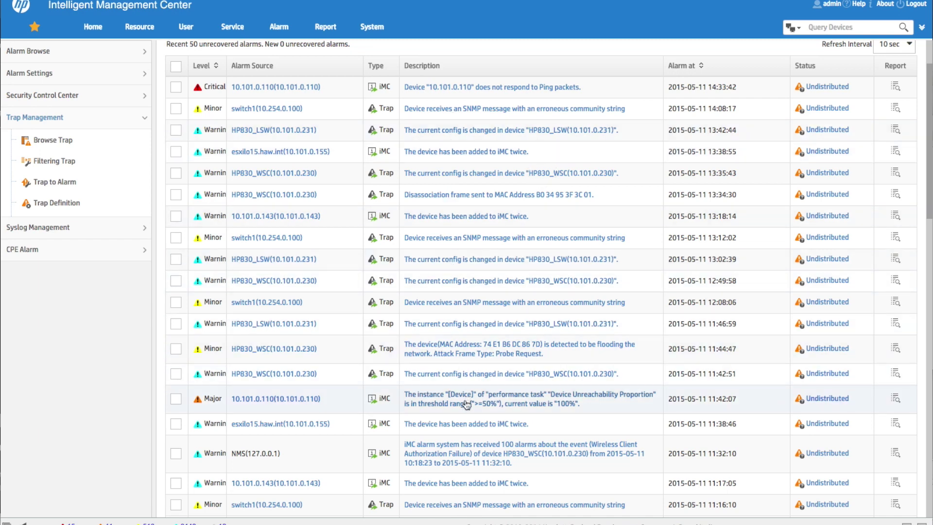
{"action": "scroll", "coordinate": [414, 176], "scroll_direction": "up", "scroll_amount": 2}
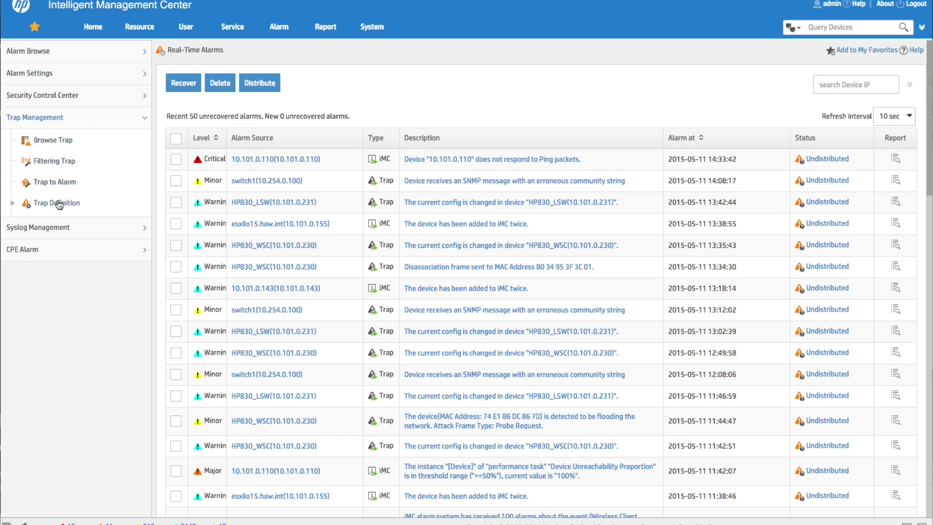
{"action": "left_click", "coordinate": [34, 230]}
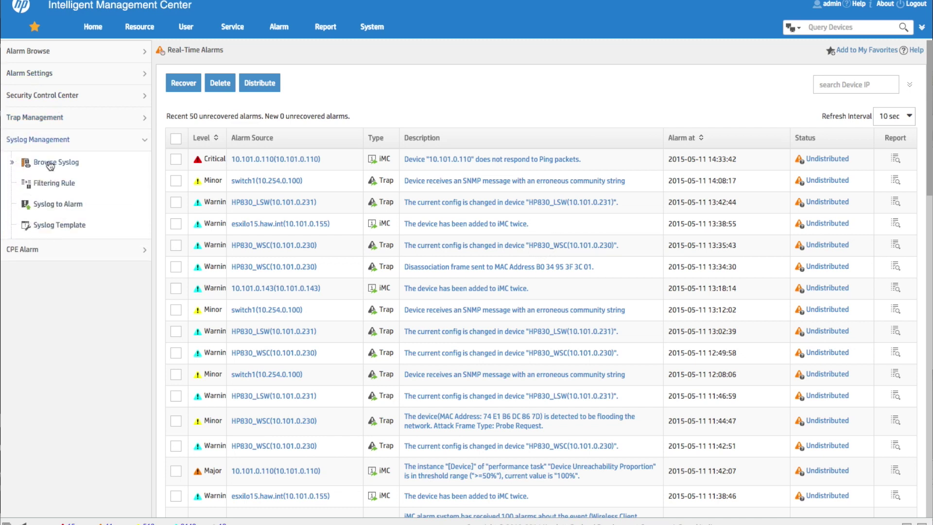
{"action": "left_click", "coordinate": [38, 119]}
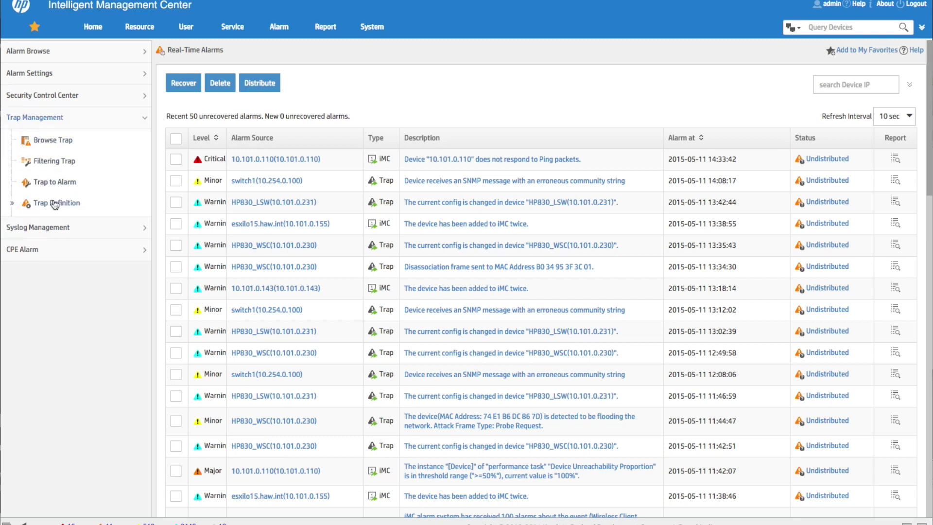
{"action": "left_click", "coordinate": [41, 73]}
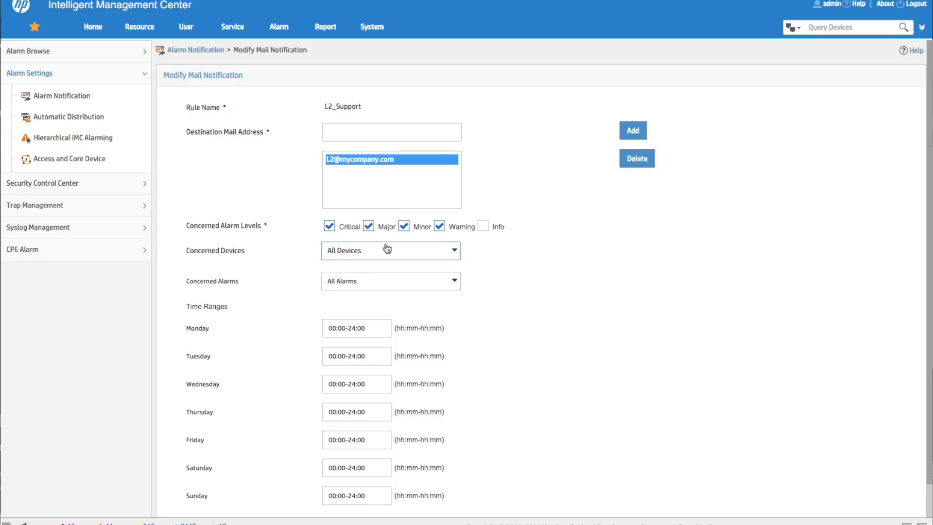
Scroll through the L2_Support Modify Mail Notification form, then go to the Reports area.
{"action": "scroll", "coordinate": [517, 304], "scroll_direction": "down", "scroll_amount": 1}
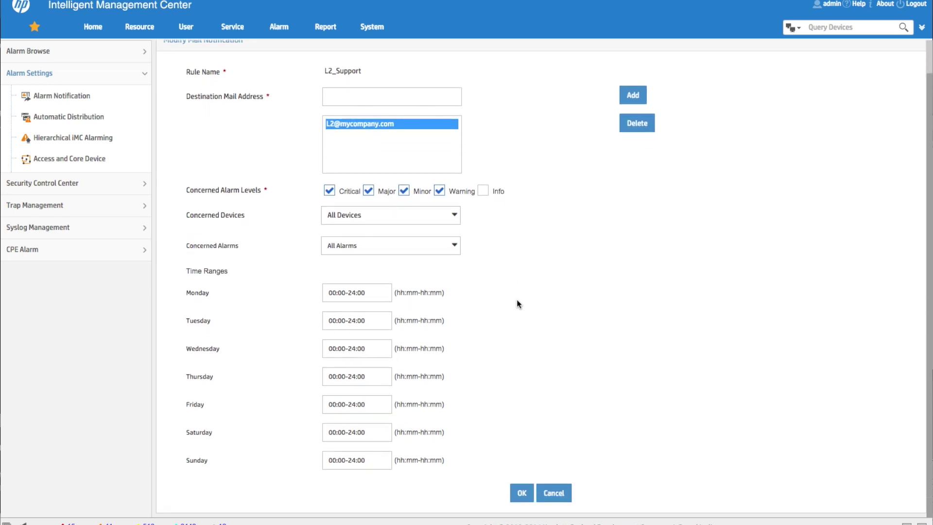
{"action": "scroll", "coordinate": [516, 304], "scroll_direction": "up", "scroll_amount": 1}
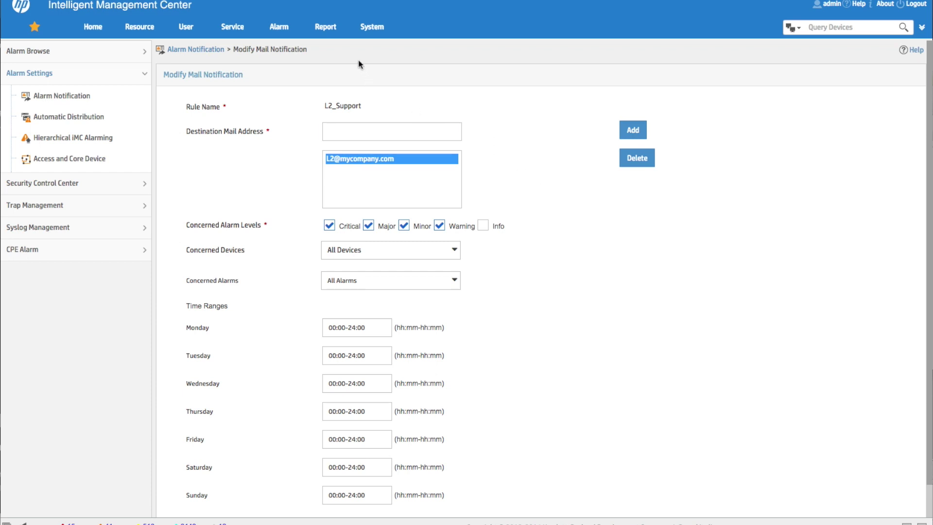
{"action": "left_click", "coordinate": [320, 29]}
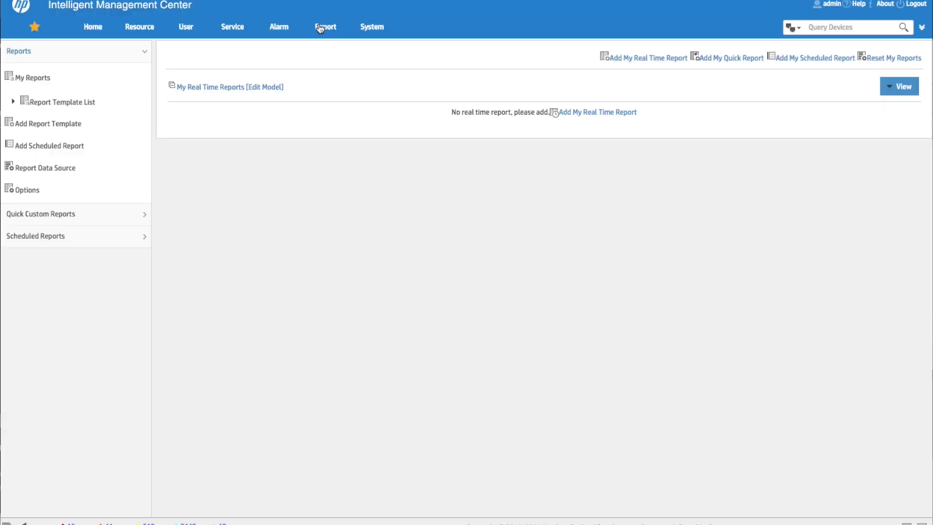
Search scheduled reports of Resource Statistics and Overall Report types, then cancel without adding any.
{"action": "mouse_move", "coordinate": [319, 27]}
{"action": "left_click", "coordinate": [808, 61]}
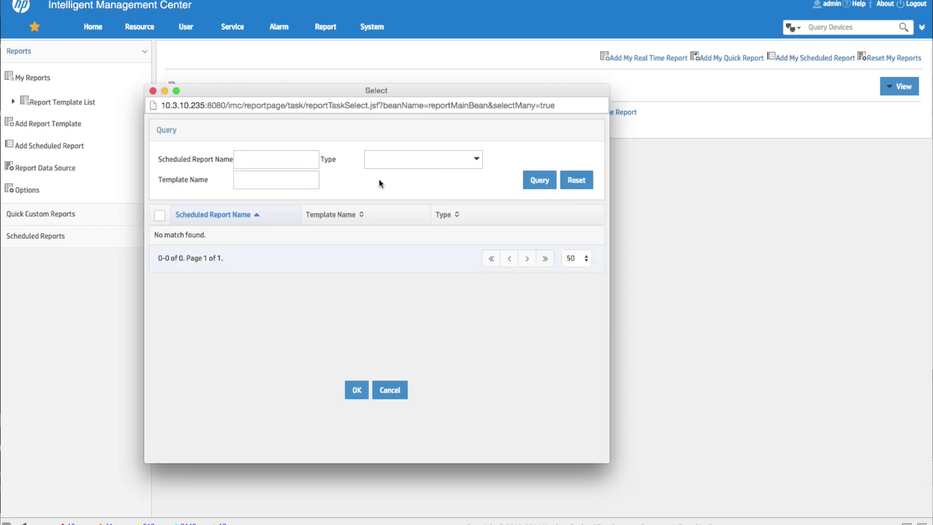
{"action": "left_click", "coordinate": [536, 181]}
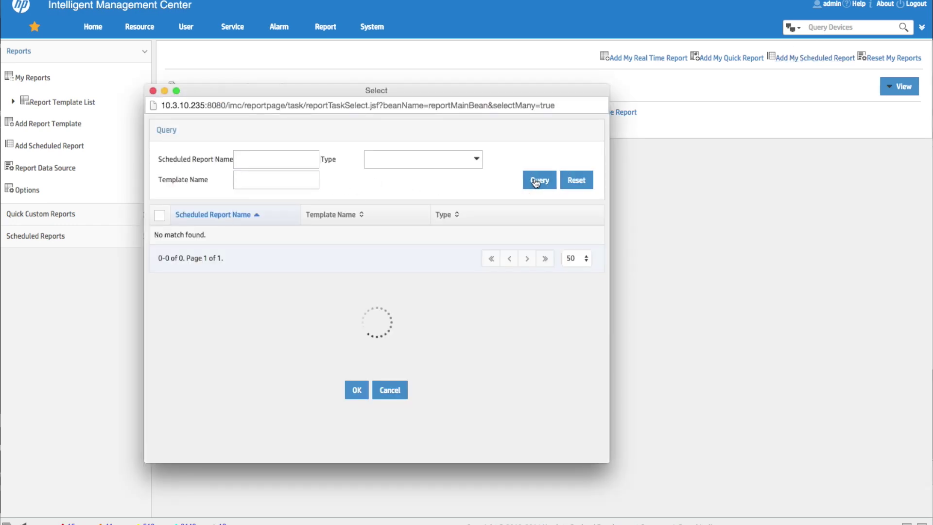
{"action": "left_click", "coordinate": [471, 158]}
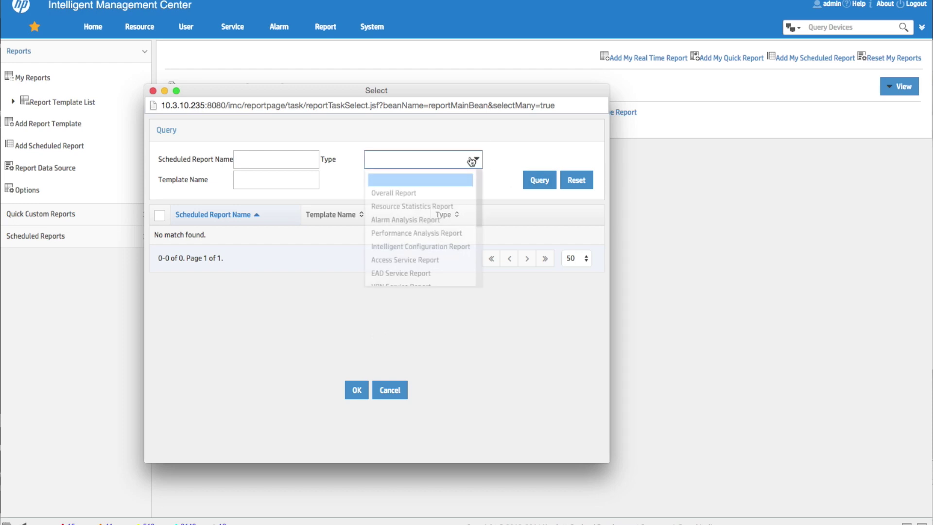
{"action": "left_click", "coordinate": [433, 206]}
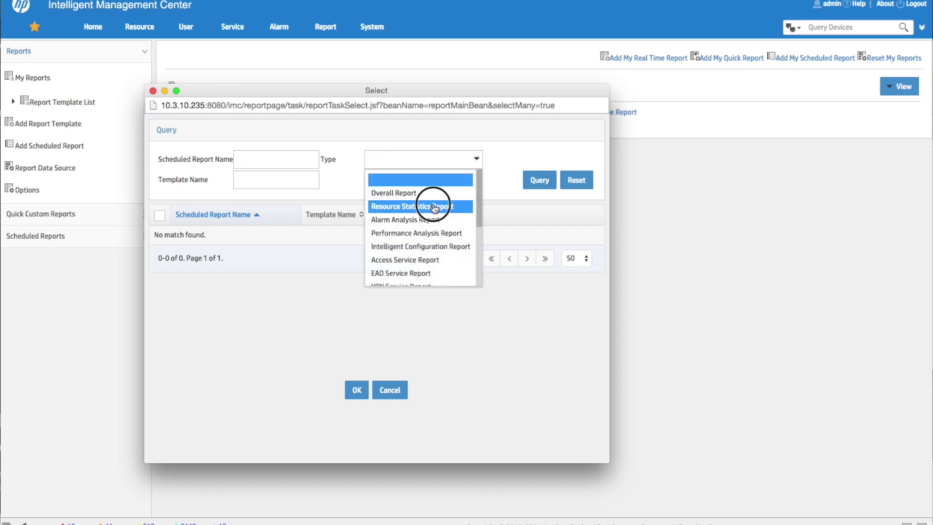
{"action": "left_click", "coordinate": [540, 181]}
{"action": "left_click", "coordinate": [542, 181]}
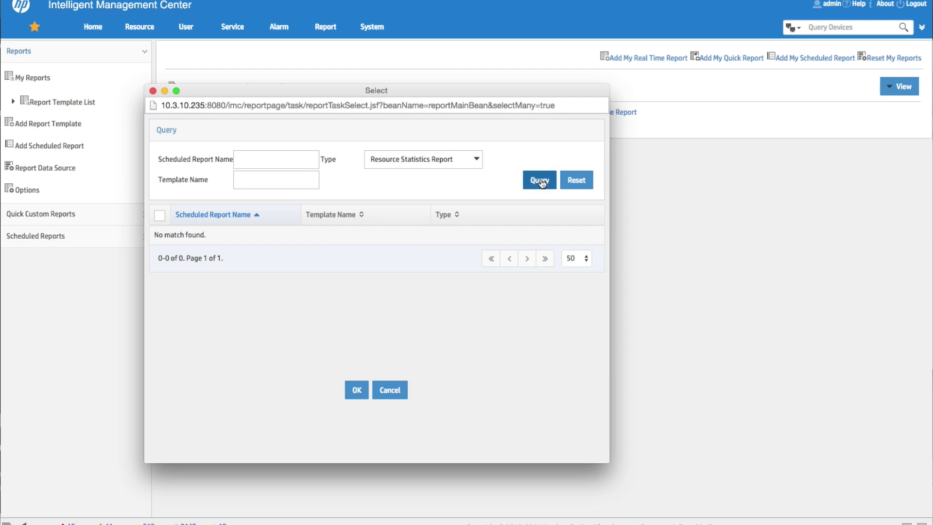
{"action": "left_click", "coordinate": [457, 161]}
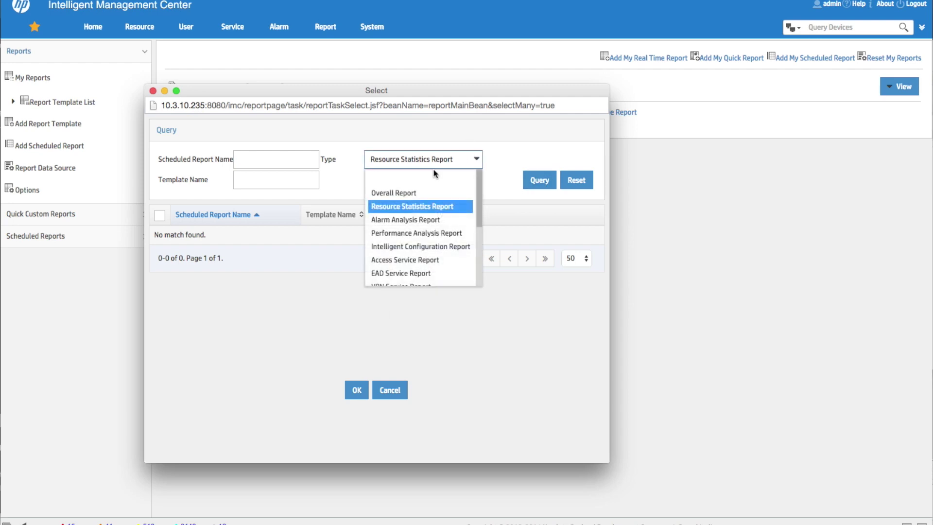
{"action": "left_click", "coordinate": [404, 193]}
{"action": "left_click", "coordinate": [530, 186]}
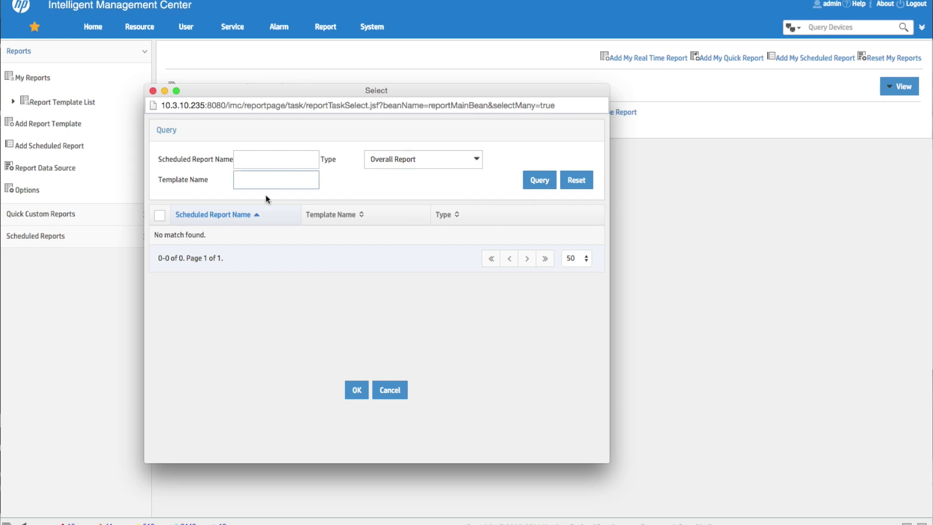
{"action": "left_click", "coordinate": [390, 392]}
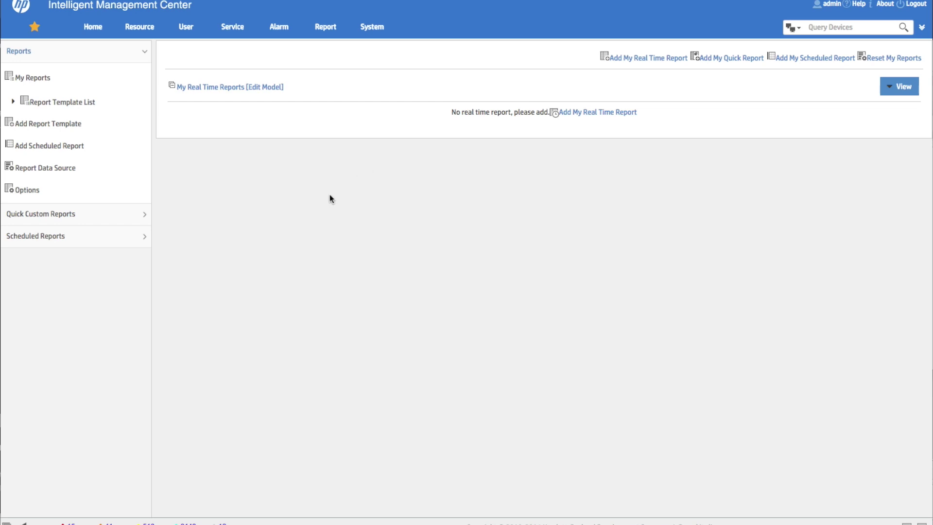
Filter templates to Resource Statistics Report and add Device Asset, Capacity, and Misconfigurations and Optimizations.
{"action": "left_click", "coordinate": [604, 115]}
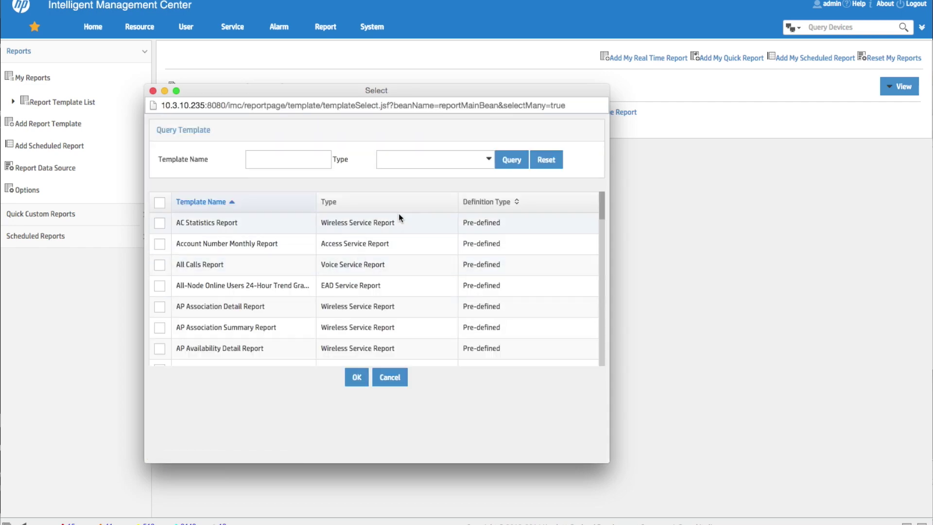
{"action": "left_click", "coordinate": [487, 158]}
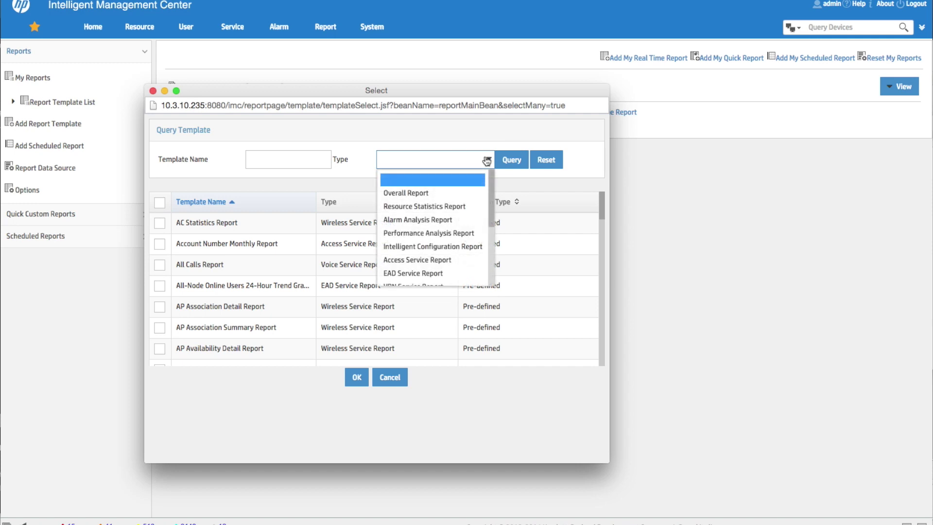
{"action": "left_click", "coordinate": [425, 207]}
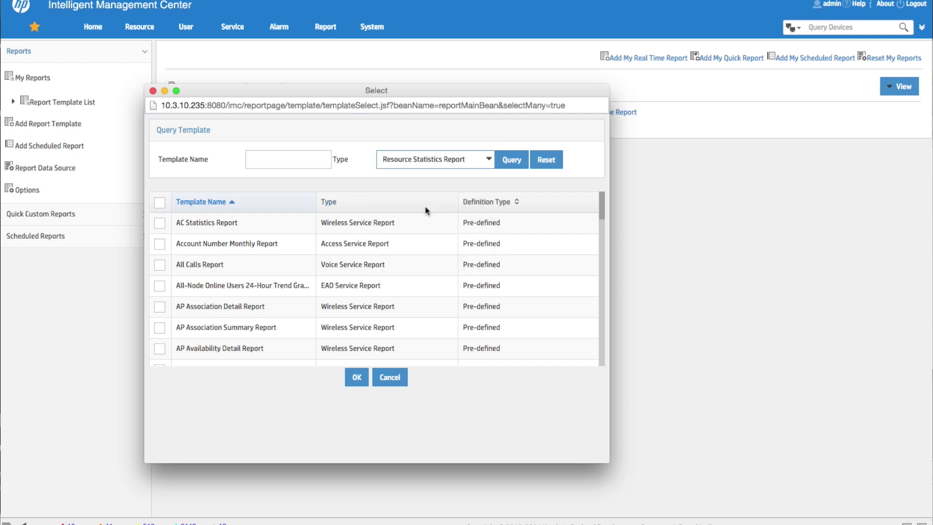
{"action": "left_click", "coordinate": [504, 166]}
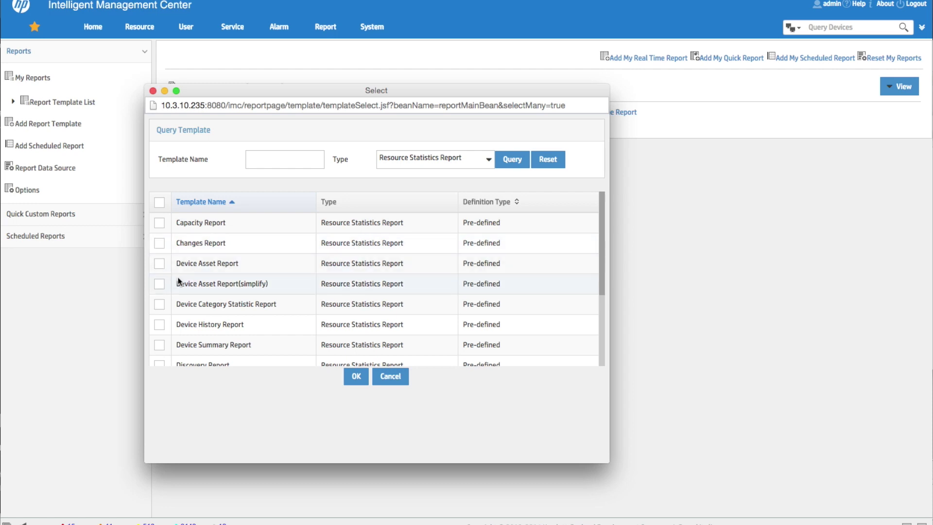
{"action": "left_click", "coordinate": [160, 264]}
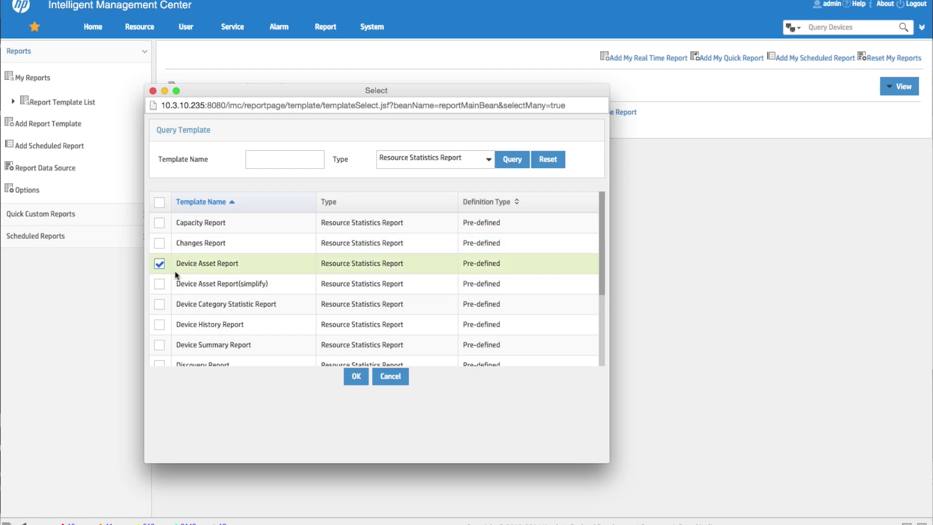
{"action": "scroll", "coordinate": [282, 309], "scroll_direction": "down", "scroll_amount": 1}
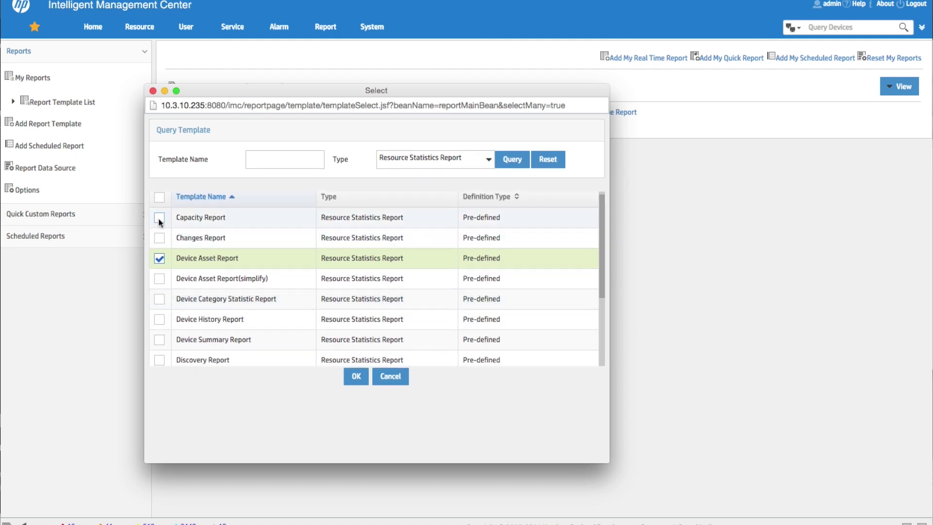
{"action": "left_click", "coordinate": [159, 218]}
{"action": "scroll", "coordinate": [257, 292], "scroll_direction": "down", "scroll_amount": 3}
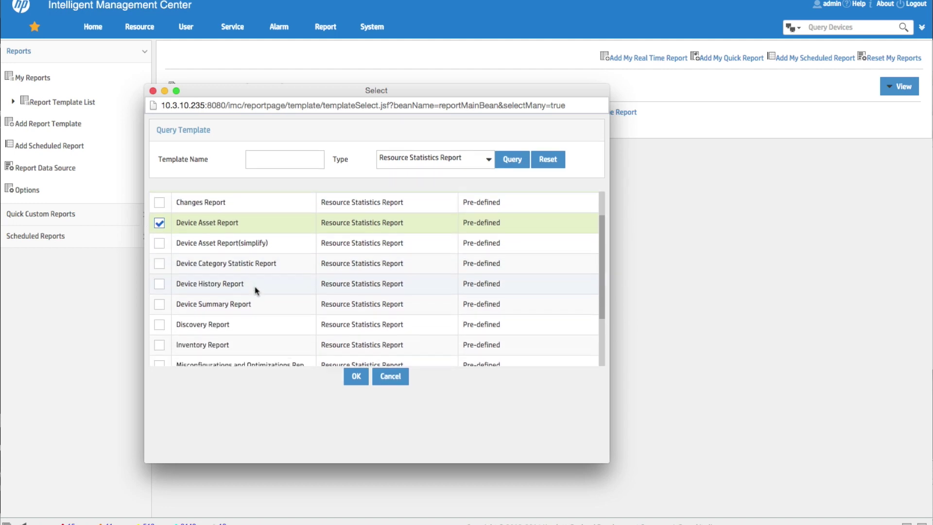
{"action": "scroll", "coordinate": [256, 290], "scroll_direction": "down", "scroll_amount": 5}
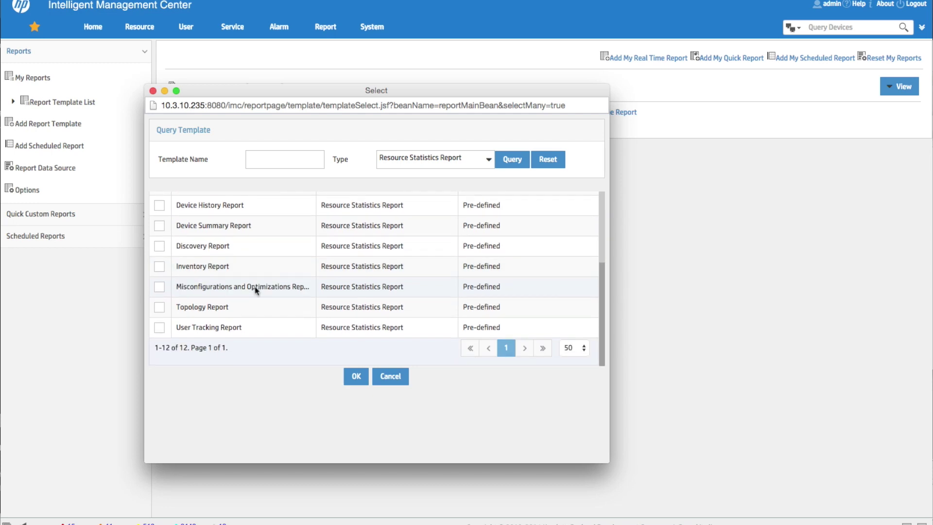
{"action": "left_click", "coordinate": [159, 287]}
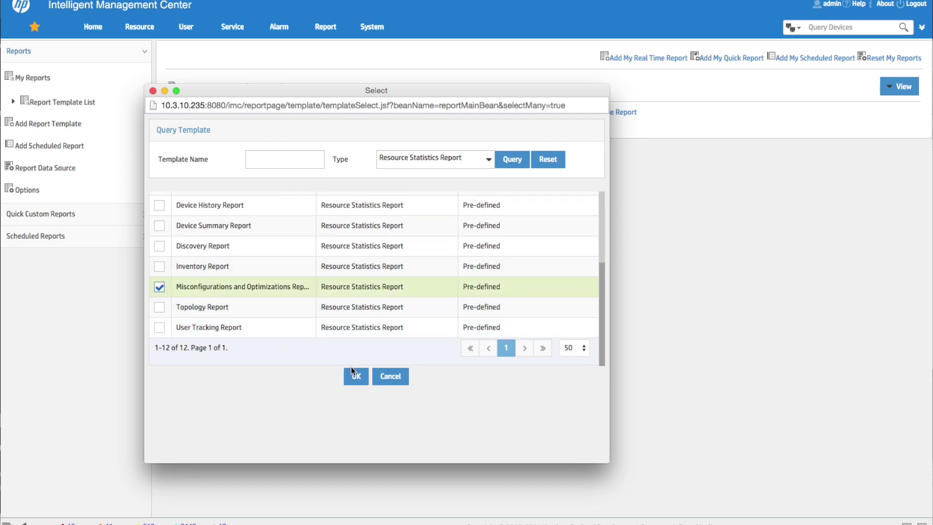
{"action": "left_click", "coordinate": [357, 377]}
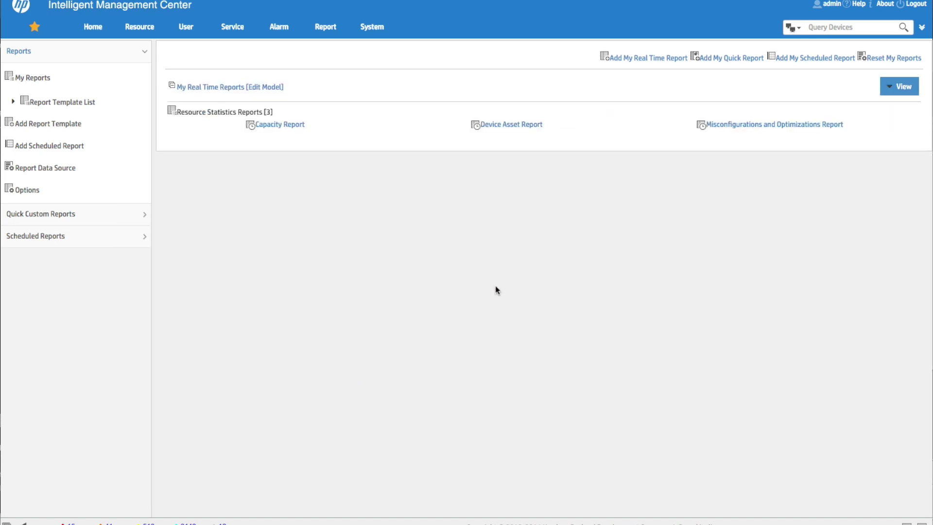
Open the Device Asset Report, widen its viewer, and scroll through page 1's device, serial number and version listing.
{"action": "left_click", "coordinate": [516, 125]}
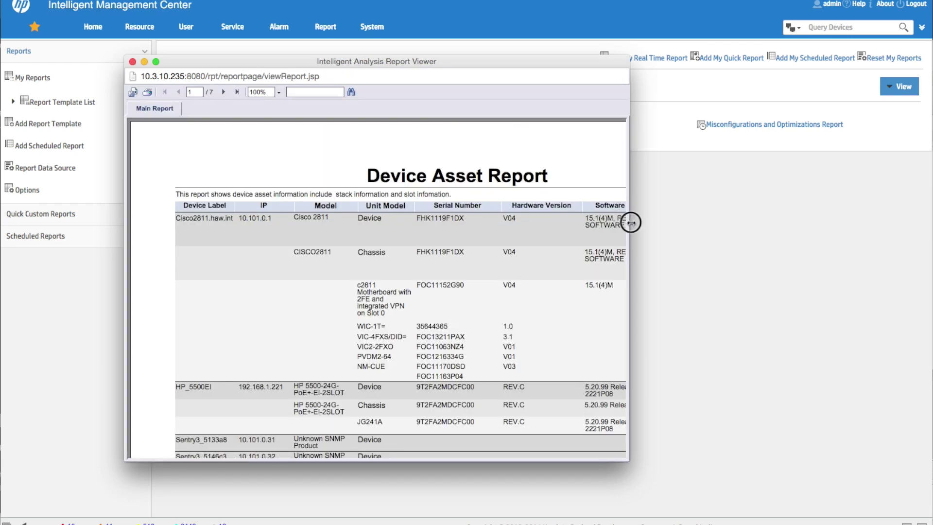
{"action": "left_click_drag", "start_coordinate": [630, 223], "coordinate": [911, 206]}
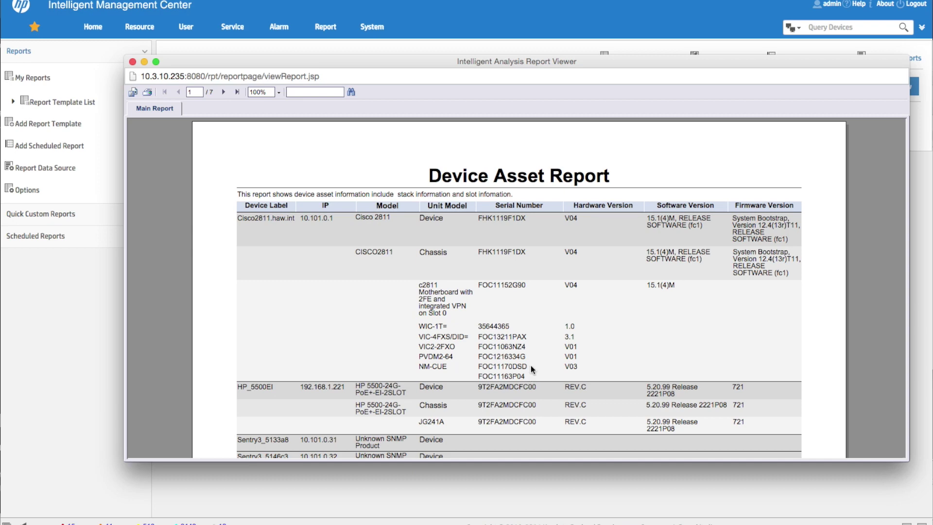
{"action": "scroll", "coordinate": [635, 351], "scroll_direction": "down", "scroll_amount": 2}
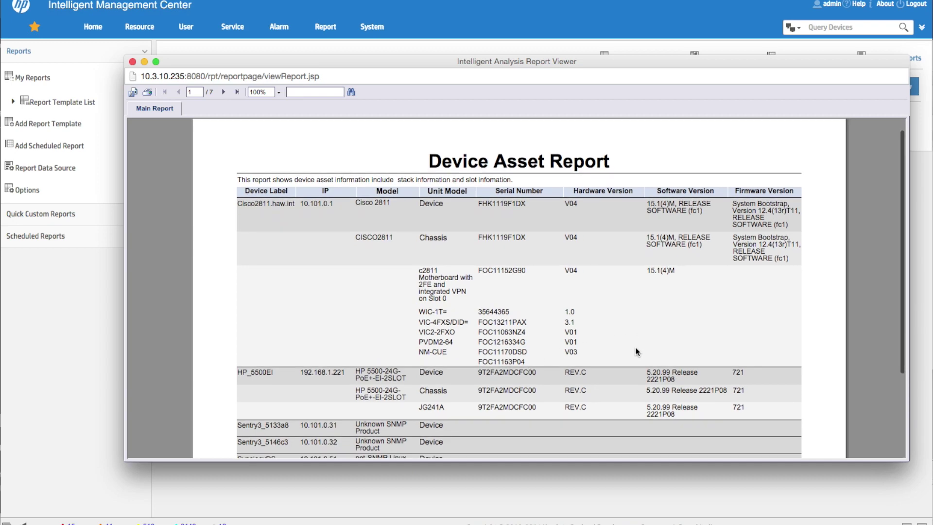
{"action": "scroll", "coordinate": [635, 350], "scroll_direction": "down", "scroll_amount": 5}
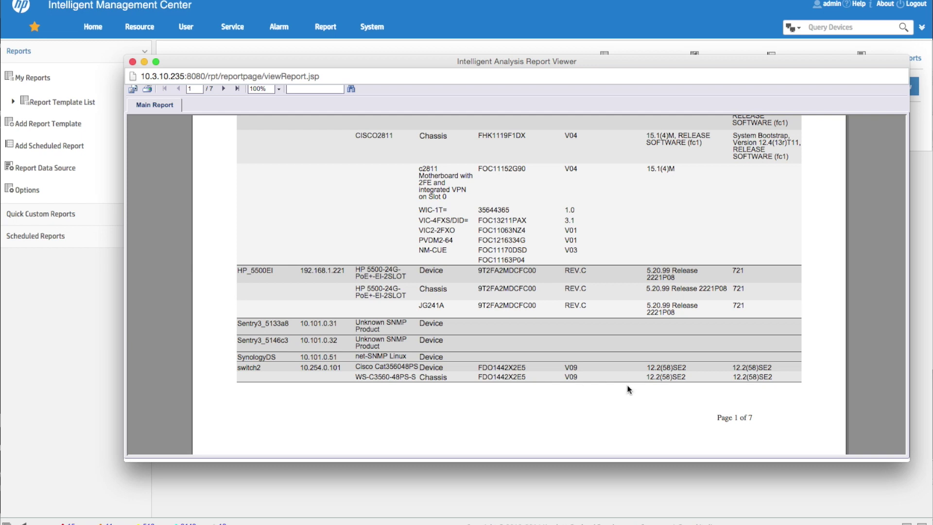
{"action": "scroll", "coordinate": [641, 410], "scroll_direction": "up", "scroll_amount": 2}
{"action": "scroll", "coordinate": [640, 410], "scroll_direction": "up", "scroll_amount": 2}
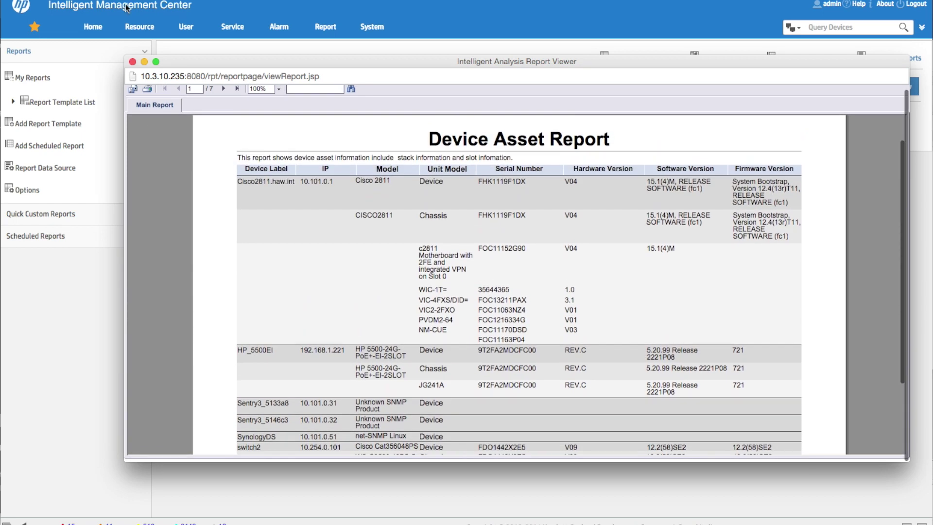
Close the Intelligent Analysis Report Viewer window showing the Device Asset Report.
{"action": "left_click", "coordinate": [132, 62]}
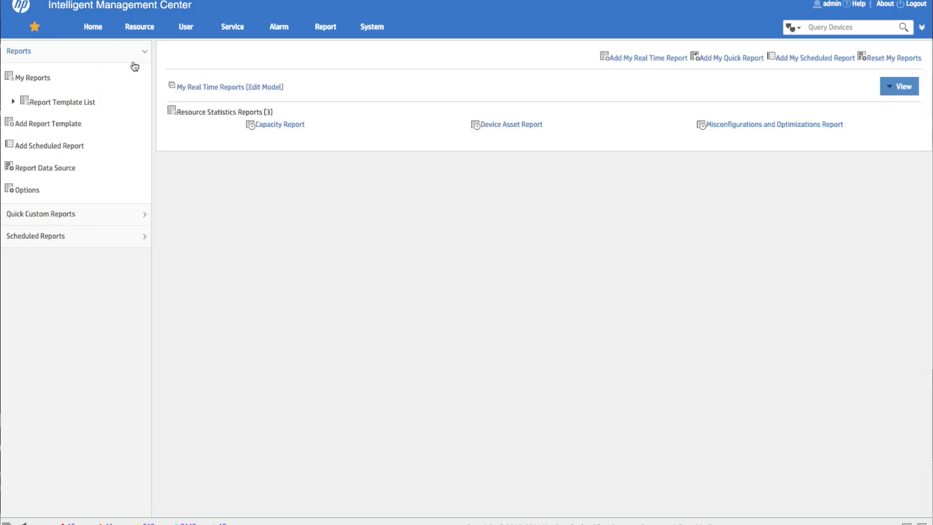